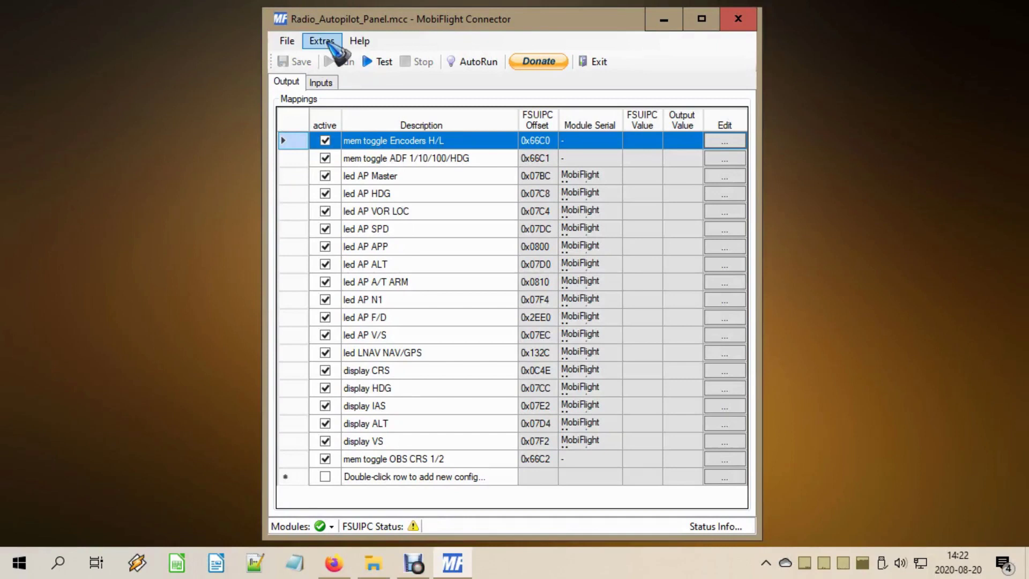
- Open the MobiFlight module settings and examine the MobiFlight Mega's information and its configured devices
click(321, 40)
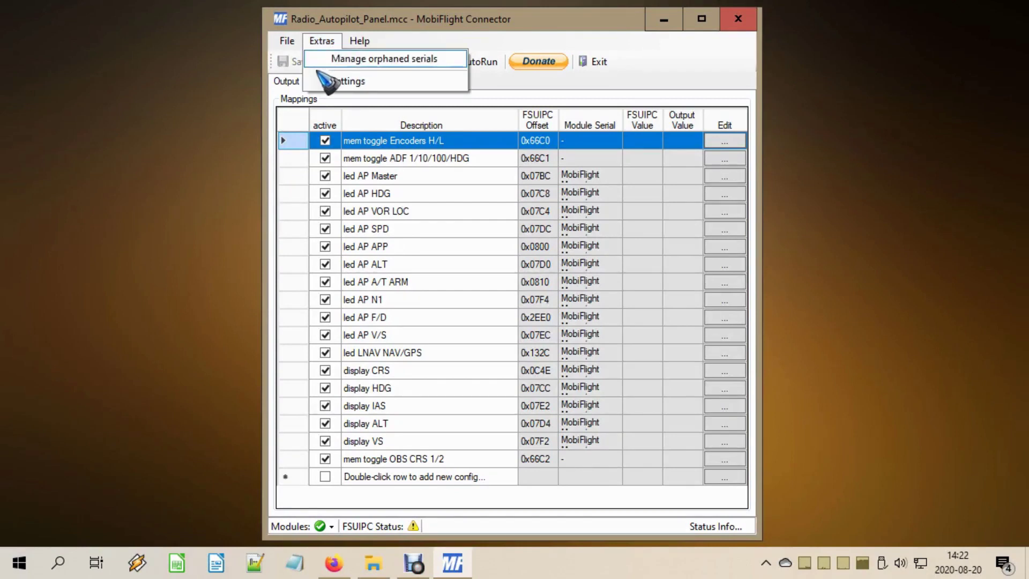
click(359, 82)
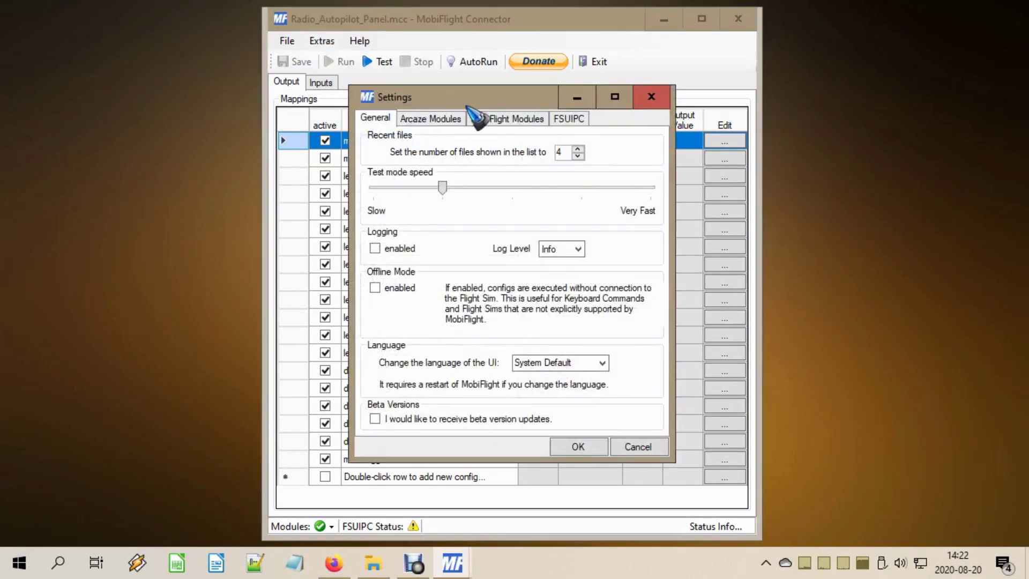
click(516, 119)
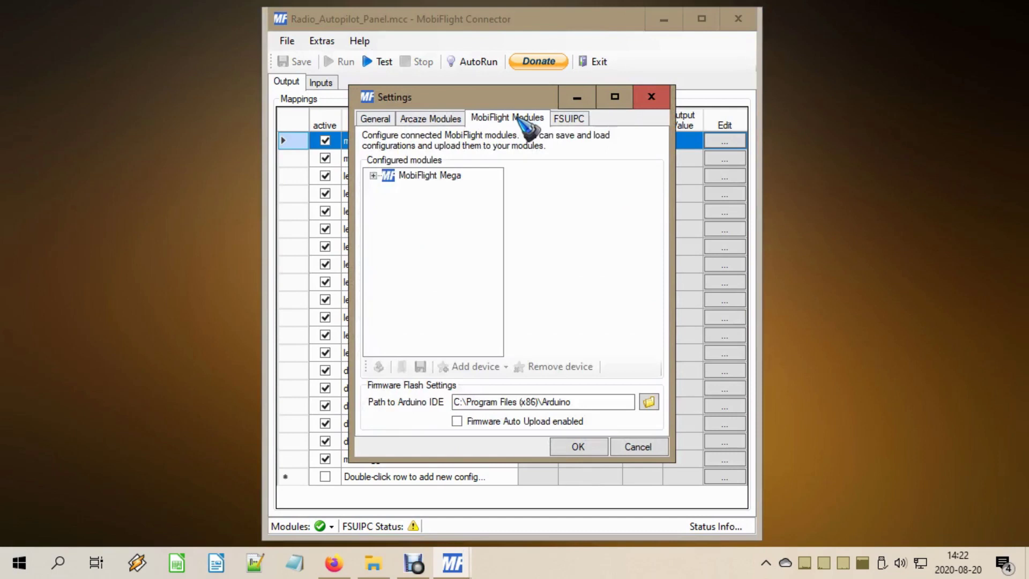
click(374, 175)
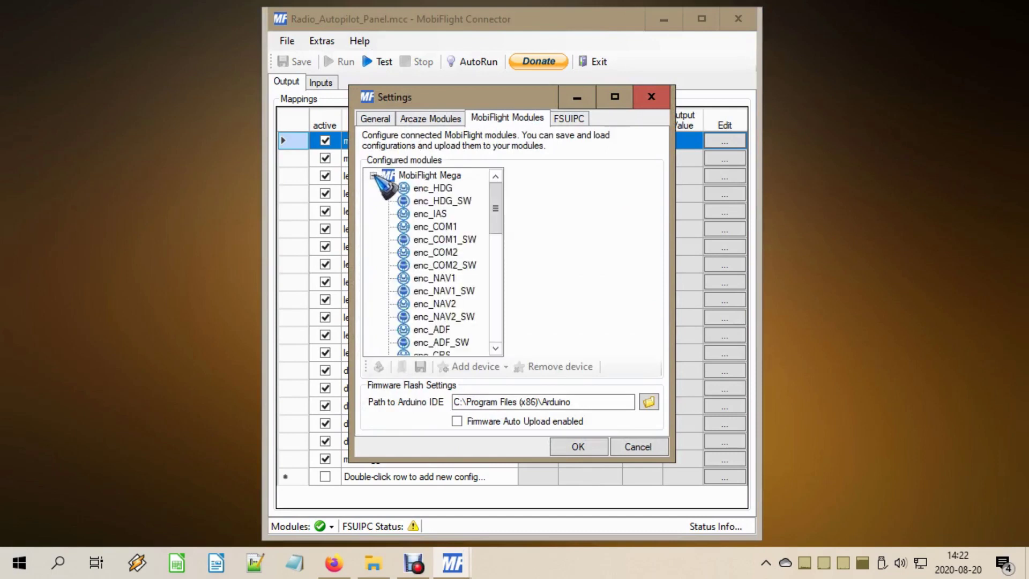
click(426, 177)
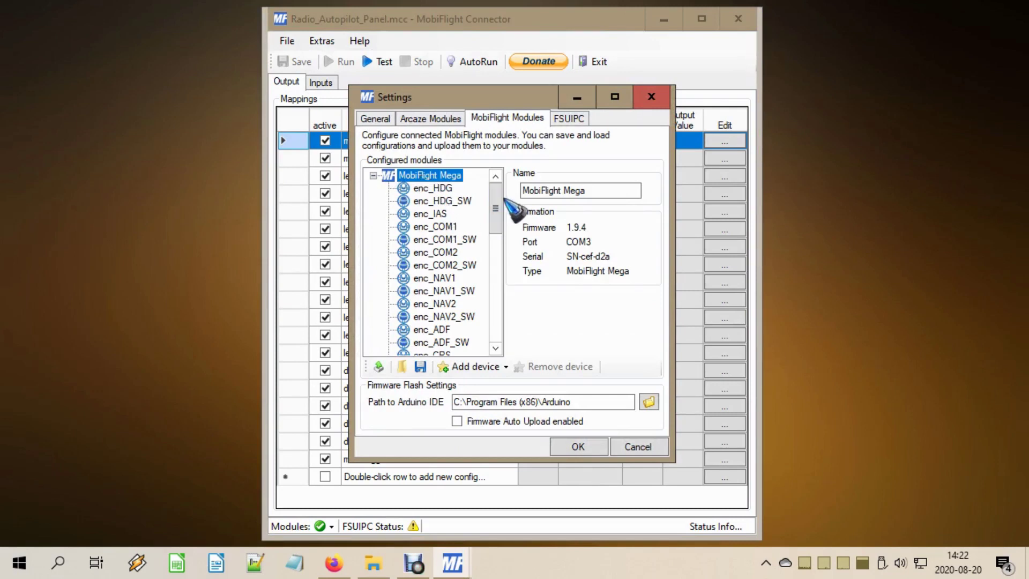
drag(499, 203, 497, 229)
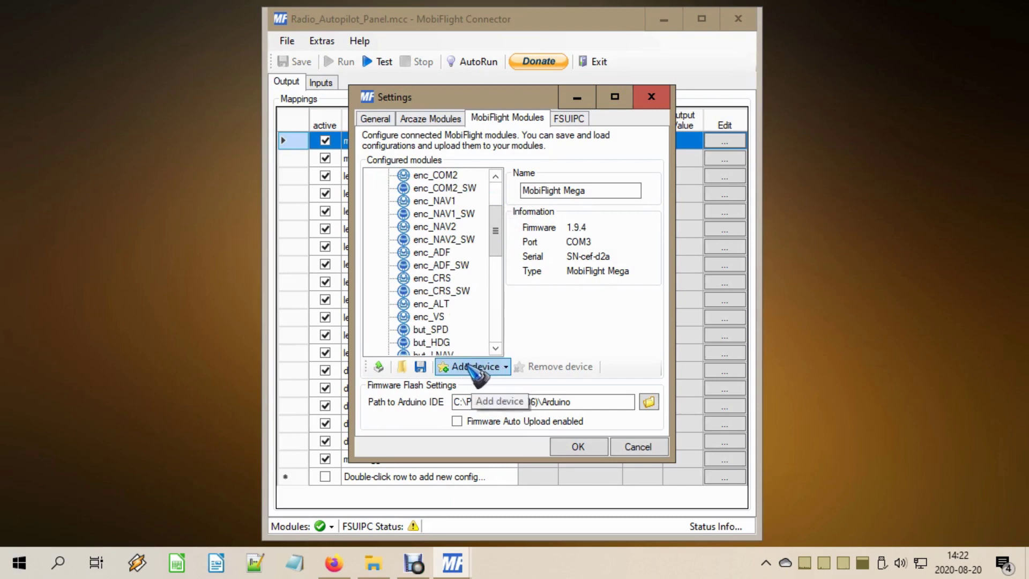
- Inspect the pin settings, available encoder types and name of the enc_CRS encoder
click(443, 280)
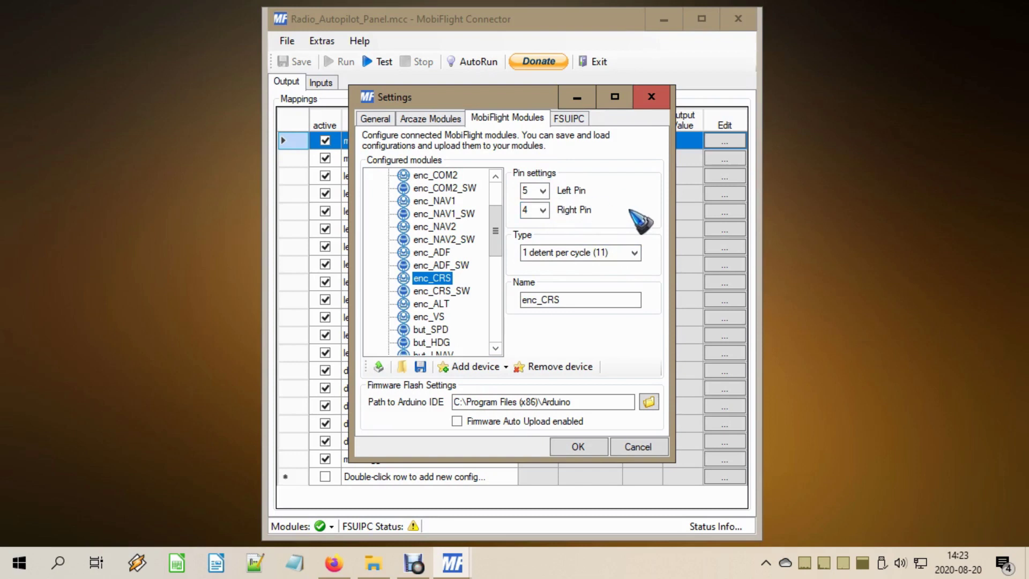
click(634, 253)
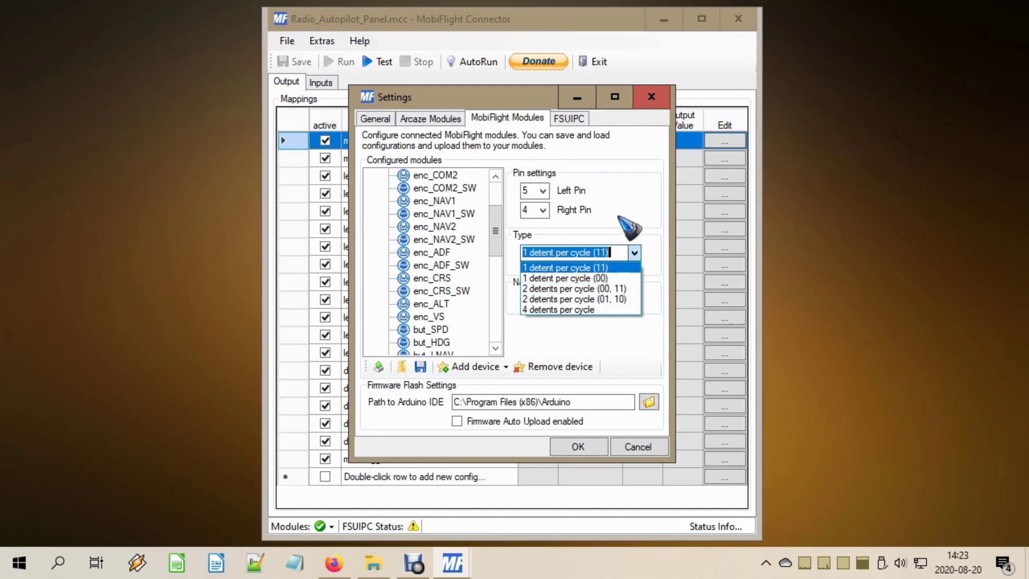
click(621, 252)
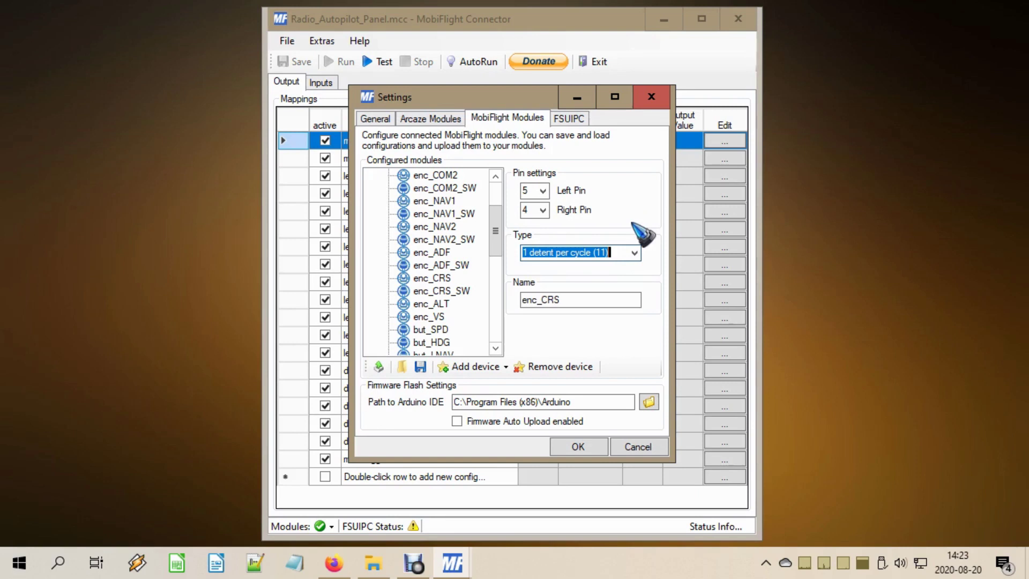
click(584, 297)
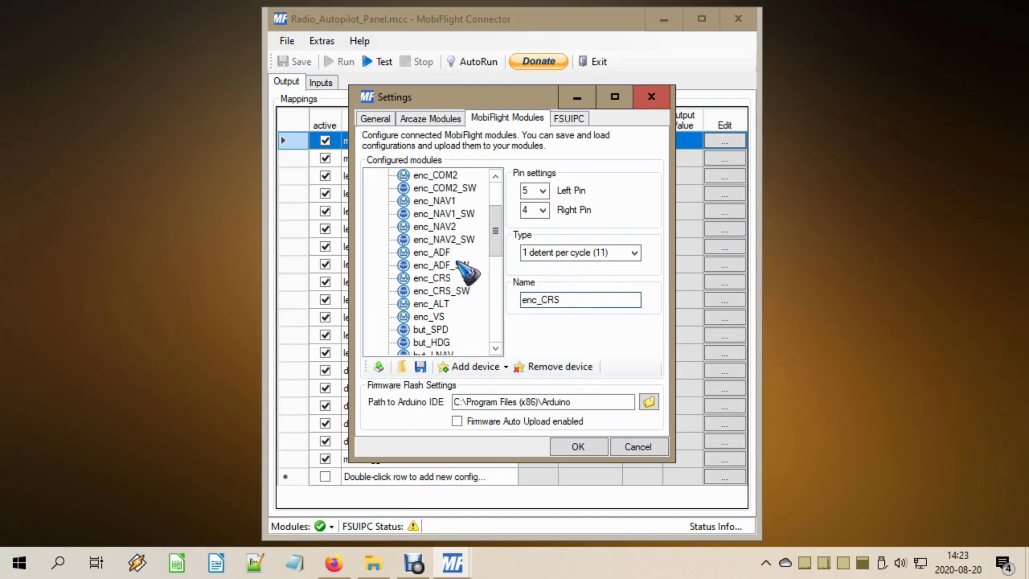
- Check the pin and name of the enc_CRS_SW button, and leave the settings without saving changes
click(453, 292)
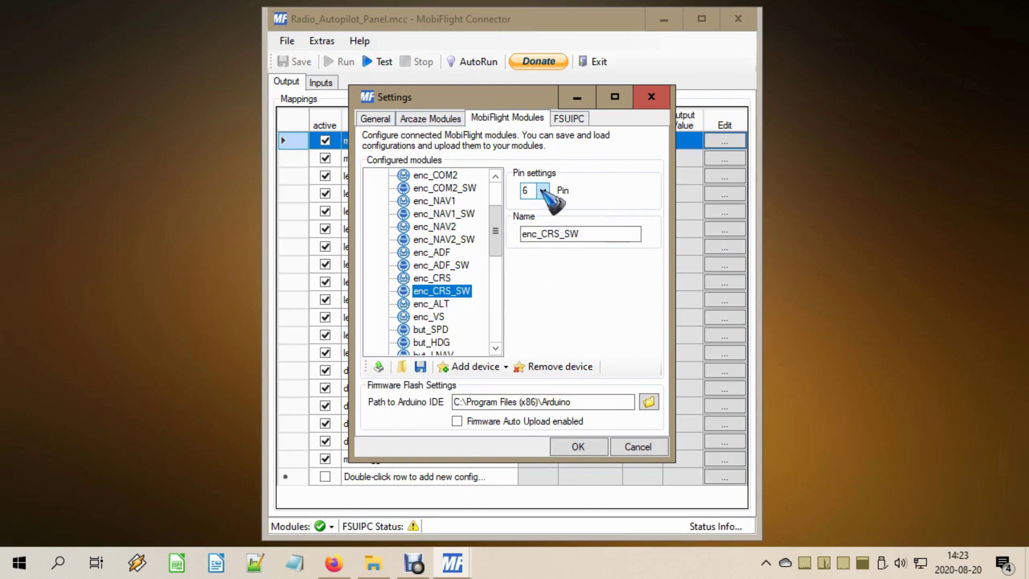
click(600, 233)
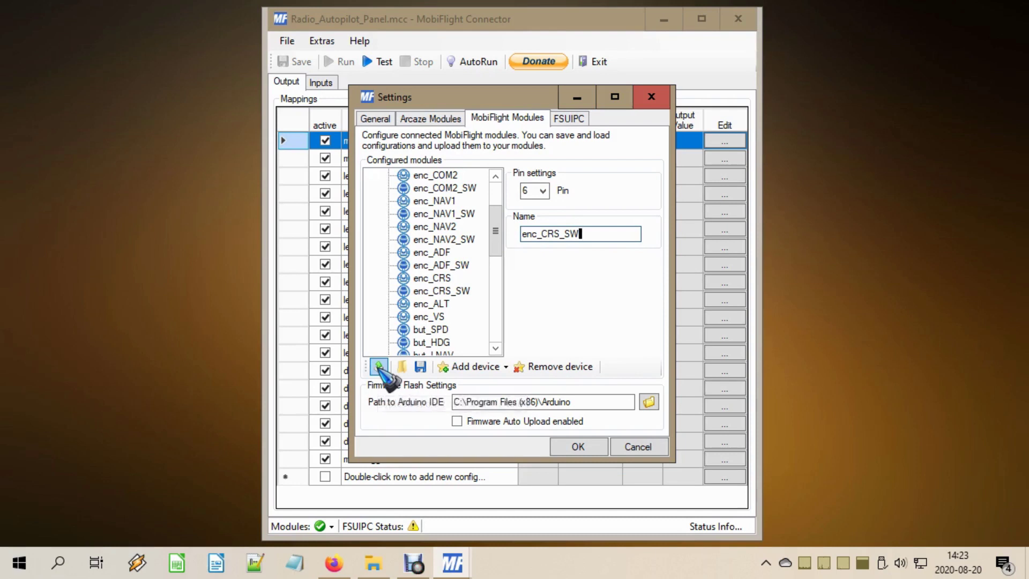
click(421, 367)
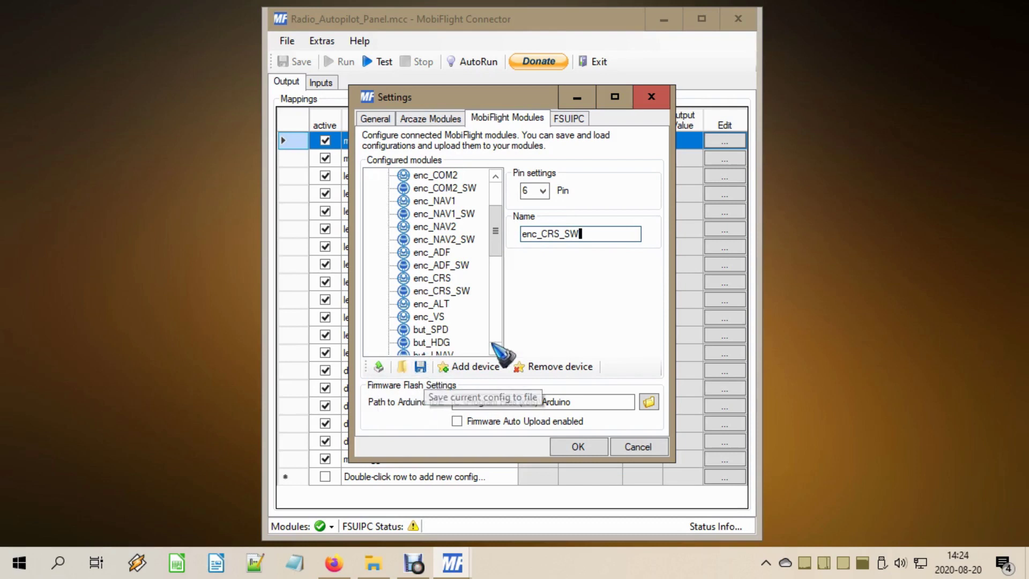
click(648, 447)
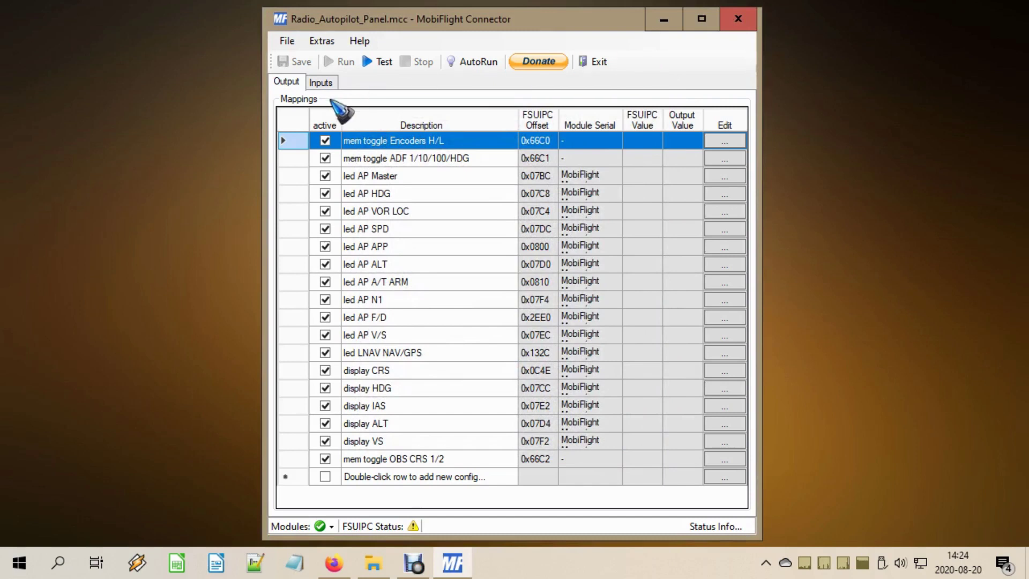
- Look through the input mappings and locate the enc OBS CRS 1 and enc OBS CRS 2 entries
click(323, 82)
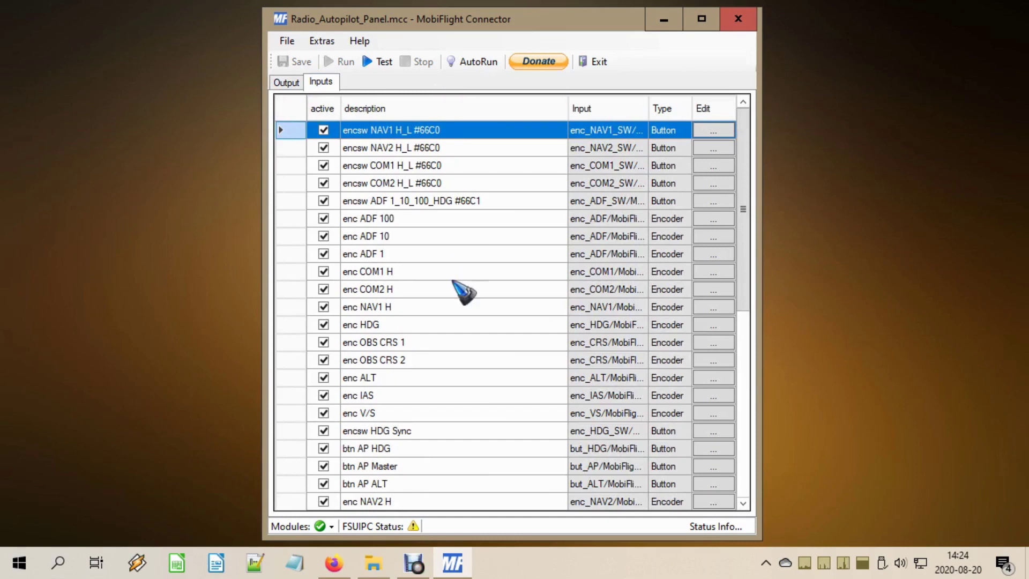
scroll(460, 295, down, 7)
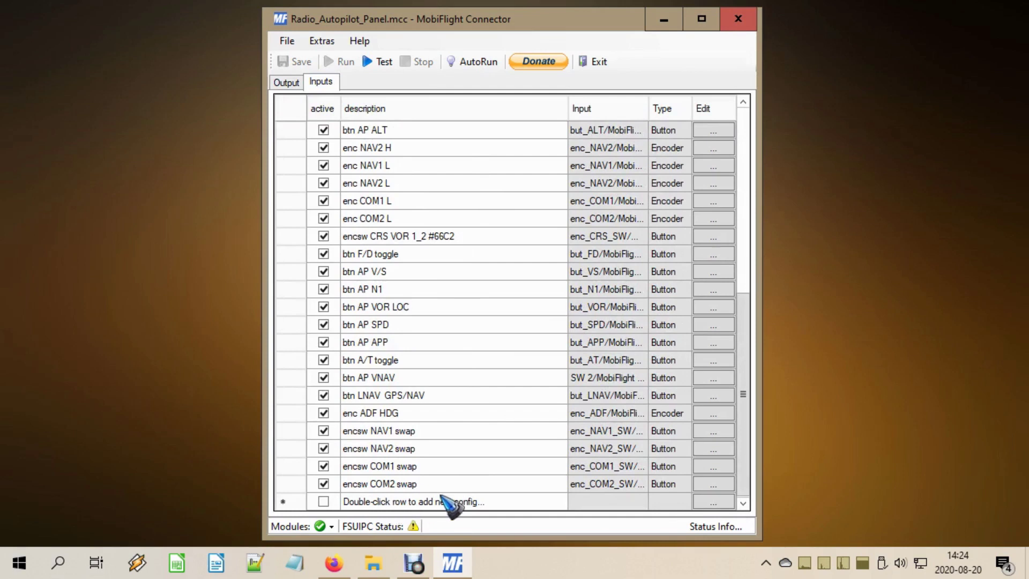
scroll(449, 504, up, 6)
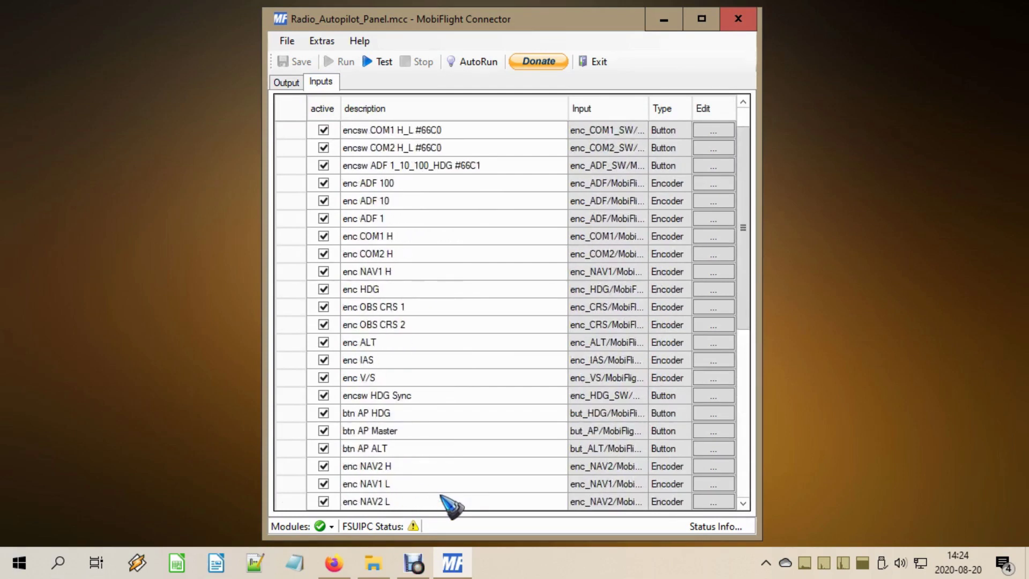
scroll(441, 496, up, 1)
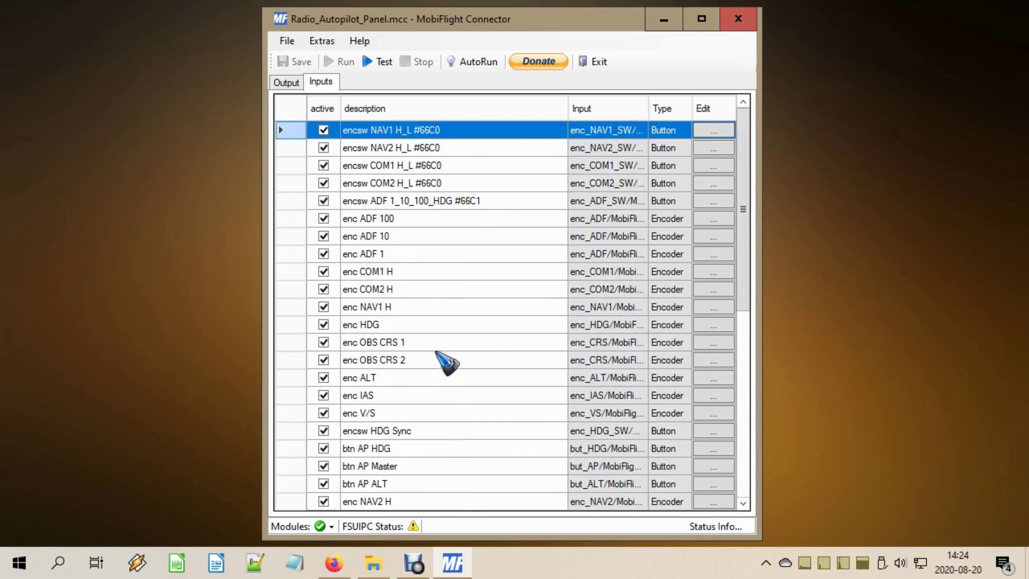
scroll(442, 300, down, 1)
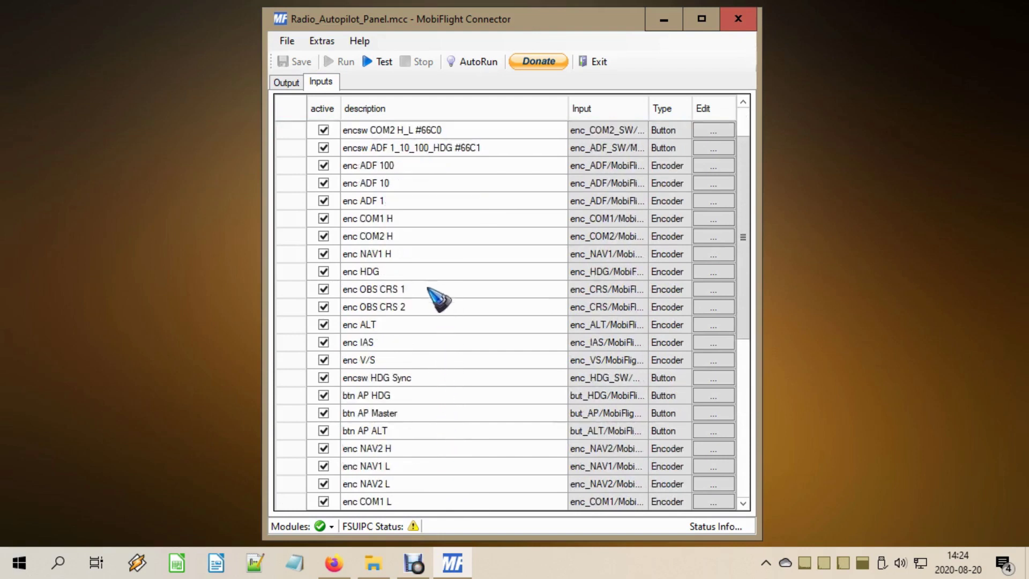
click(429, 290)
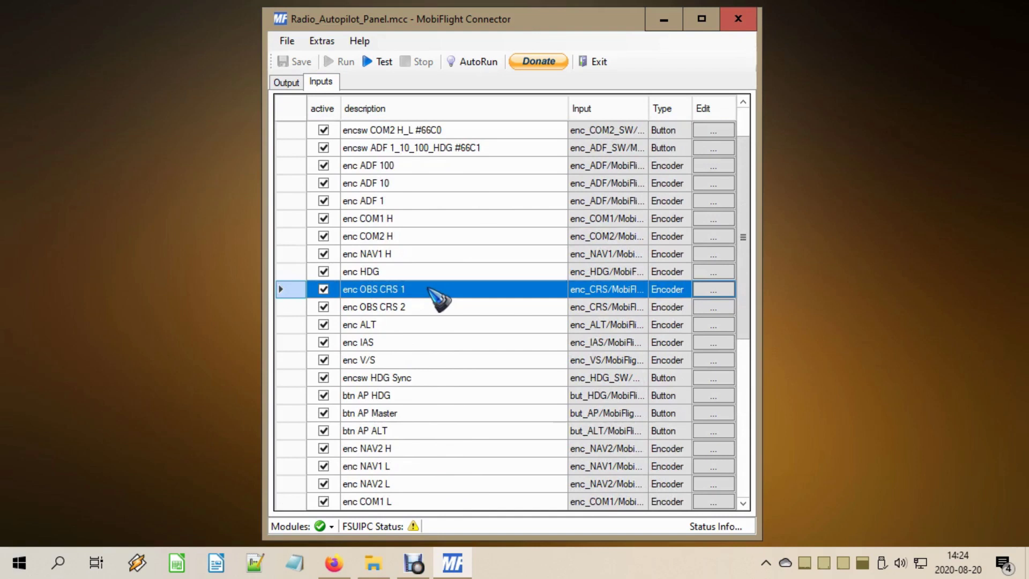
click(443, 306)
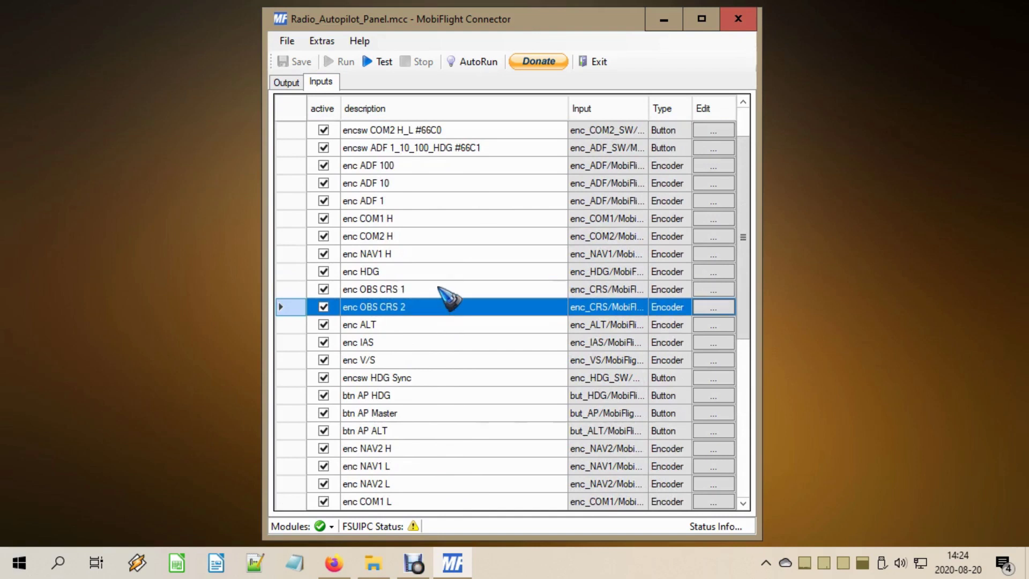
click(441, 287)
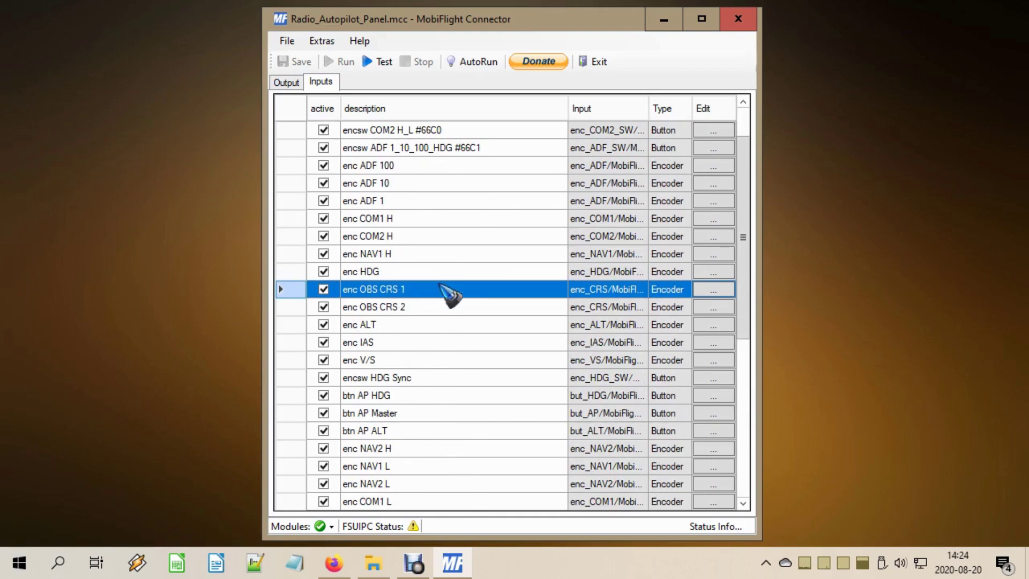
- Open the enc OBS CRS 1 input configuration and review its precondition, module and device
click(716, 290)
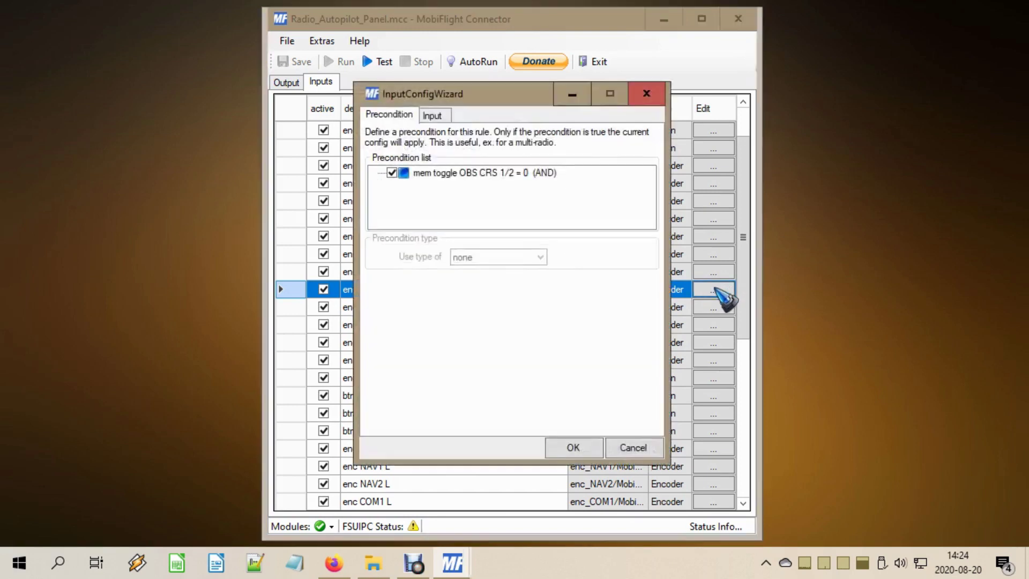
click(436, 114)
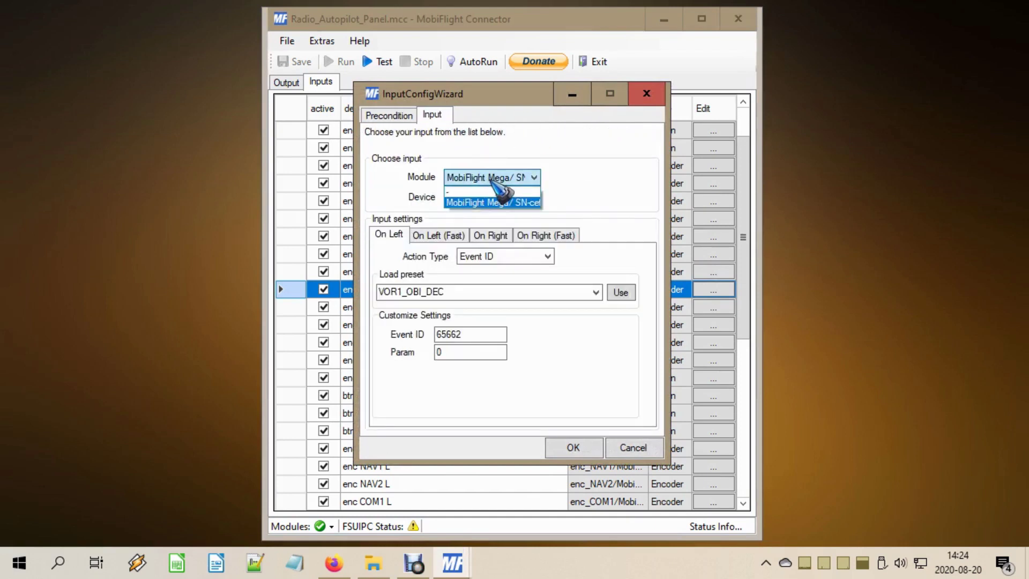
click(504, 202)
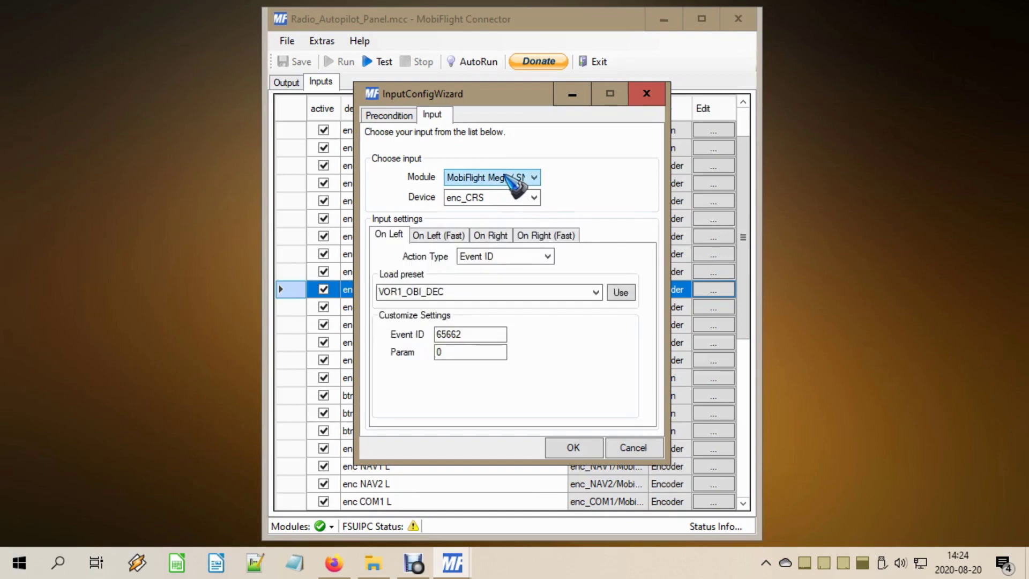
click(504, 201)
click(504, 201)
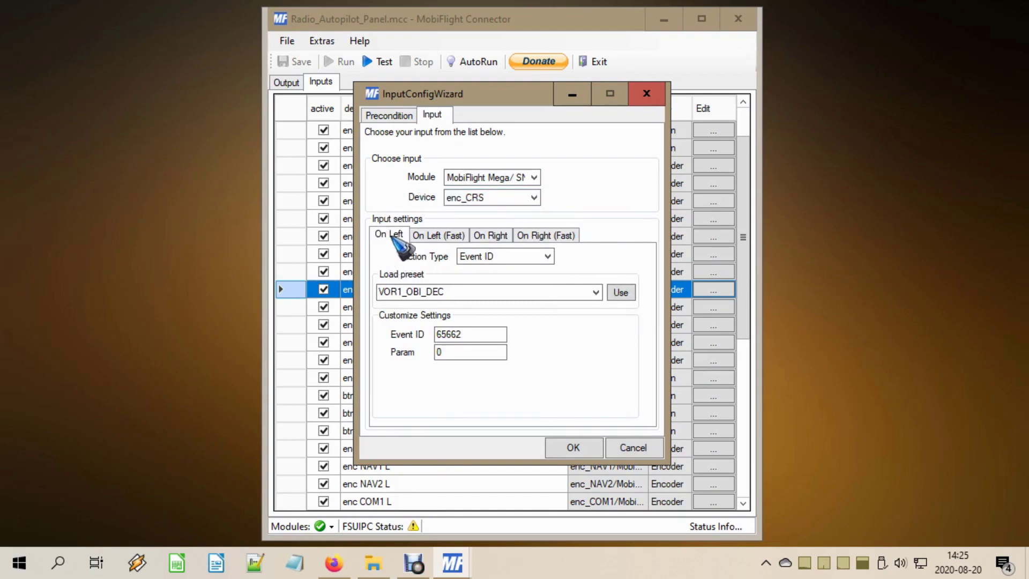
- Review the action types and the event presets offered for the encoder's left turn, keeping Event ID as the action type
click(541, 257)
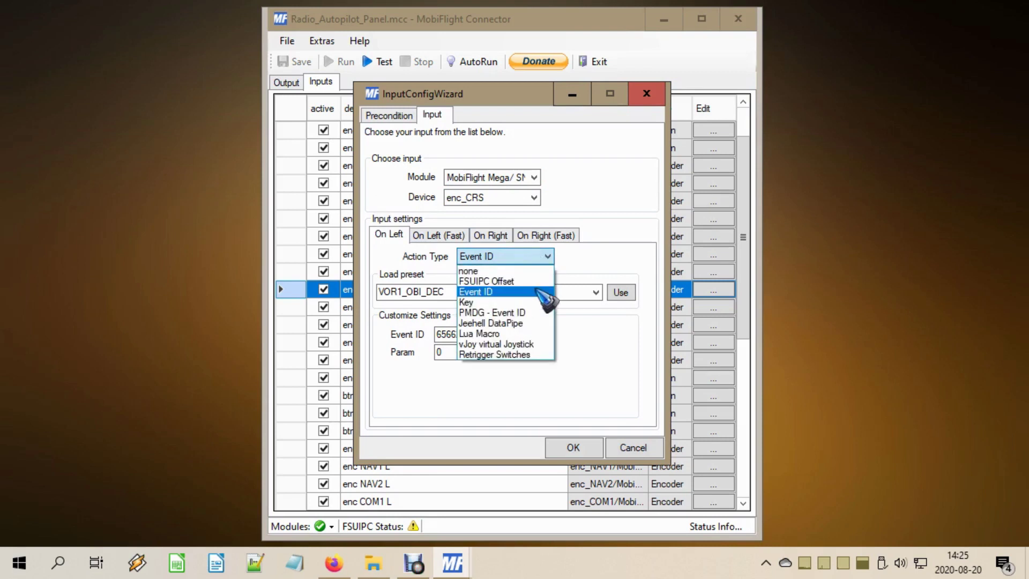
click(542, 293)
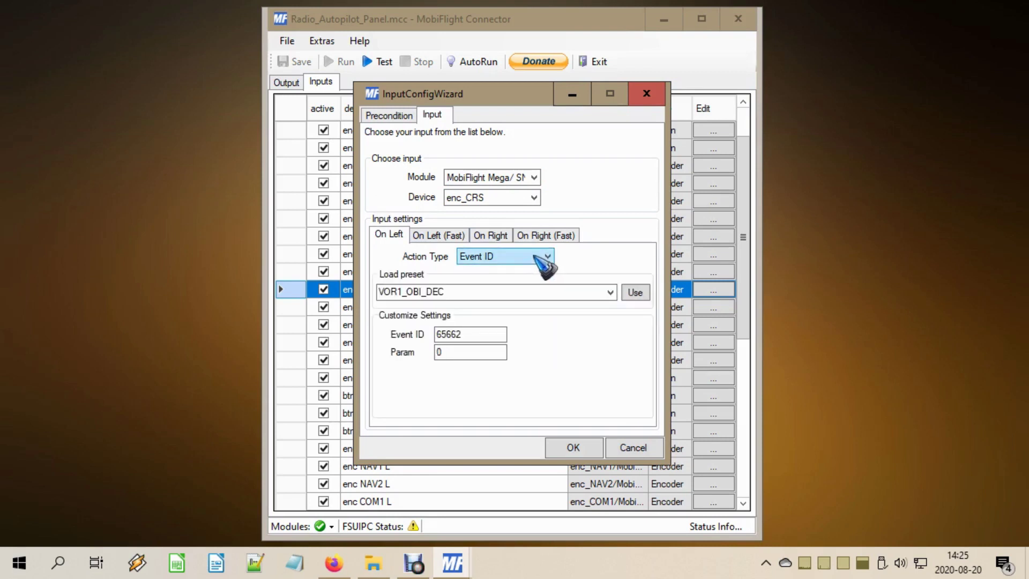
click(610, 292)
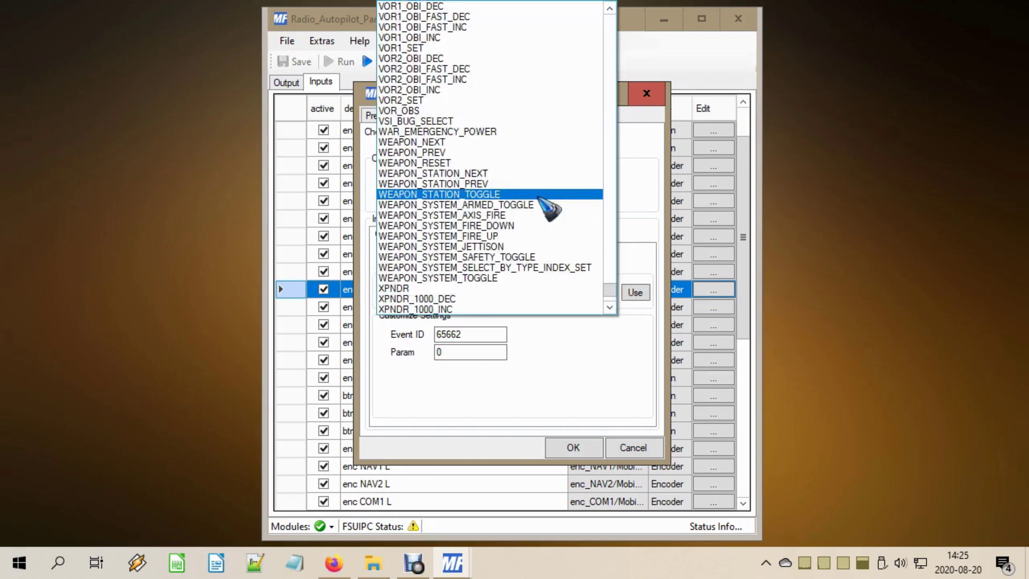
scroll(548, 208, up, 4)
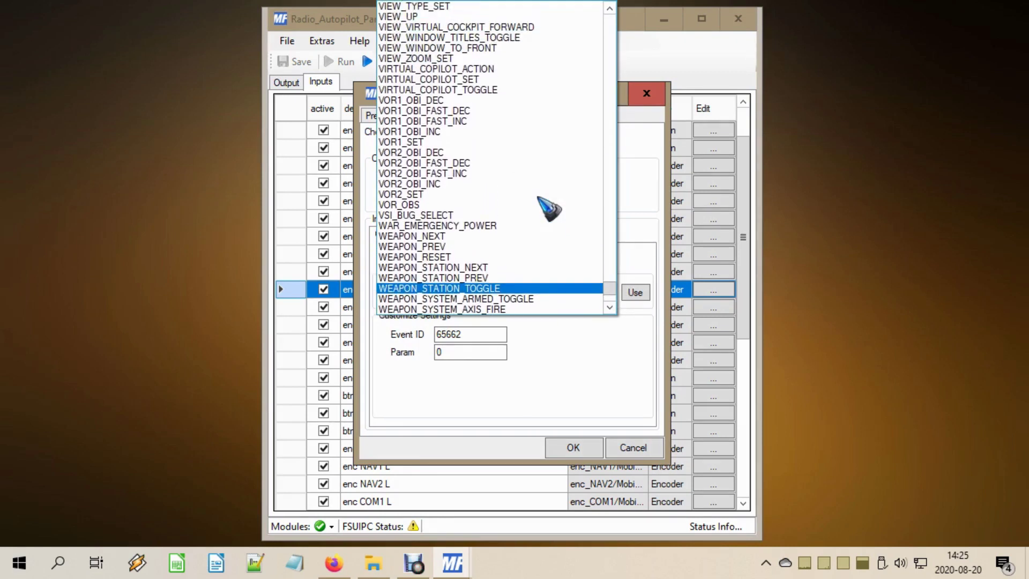
scroll(541, 198, up, 2)
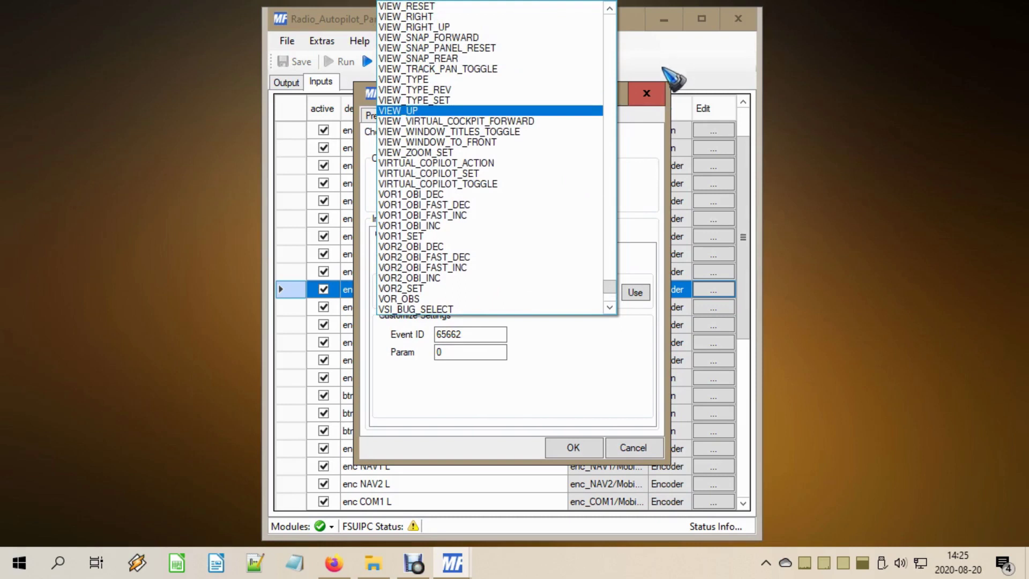
click(648, 120)
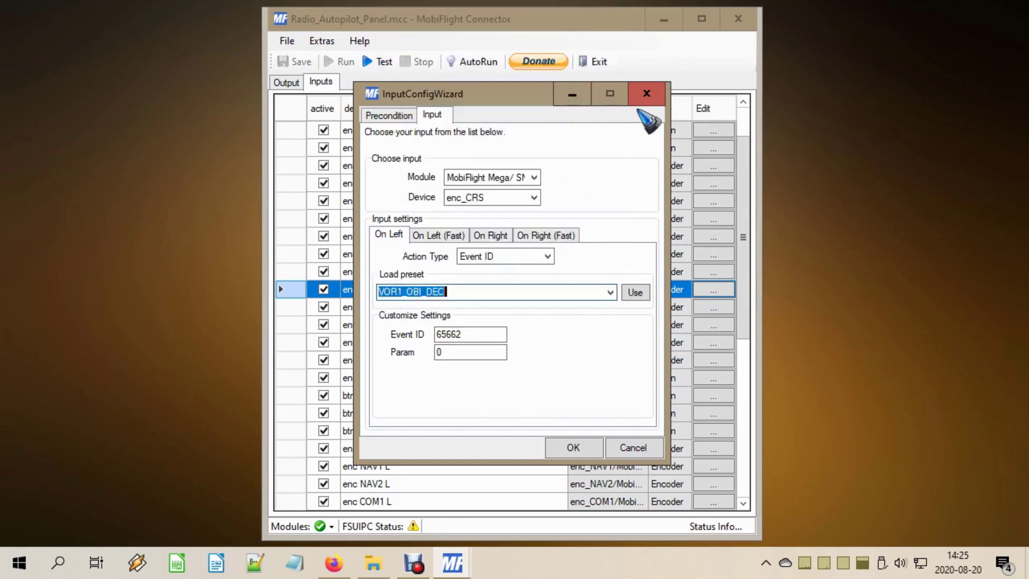
- Compare the left-turn preset with the encoder's right-turn action, and close the enc OBS CRS 1 configuration without saving
click(486, 295)
click(404, 292)
key(End)
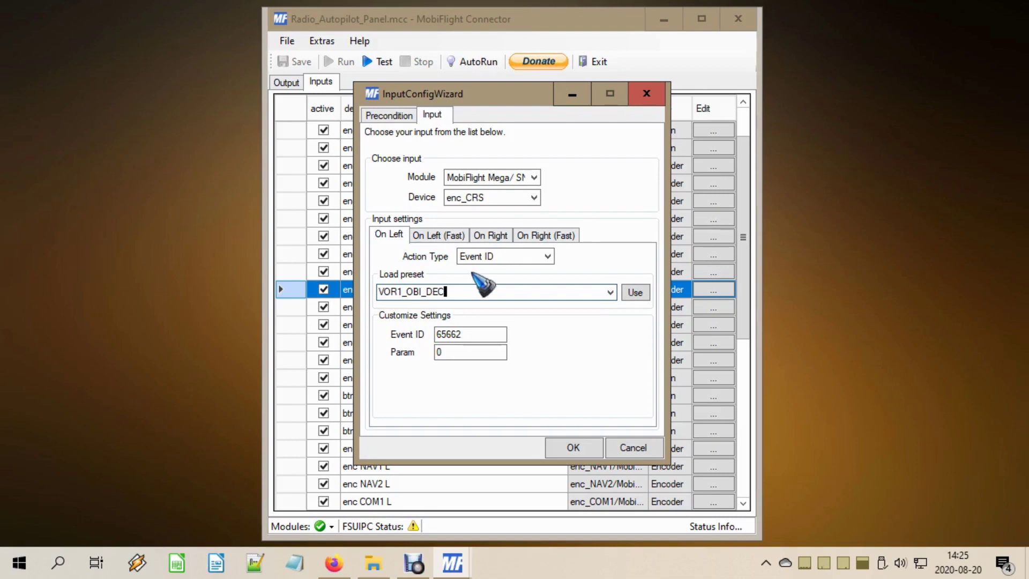
click(490, 235)
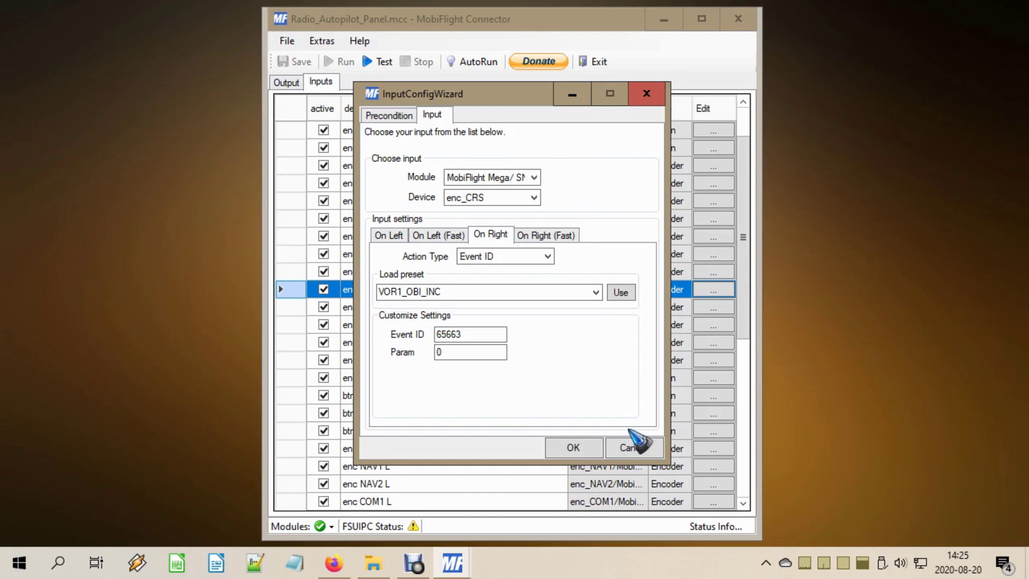
click(642, 450)
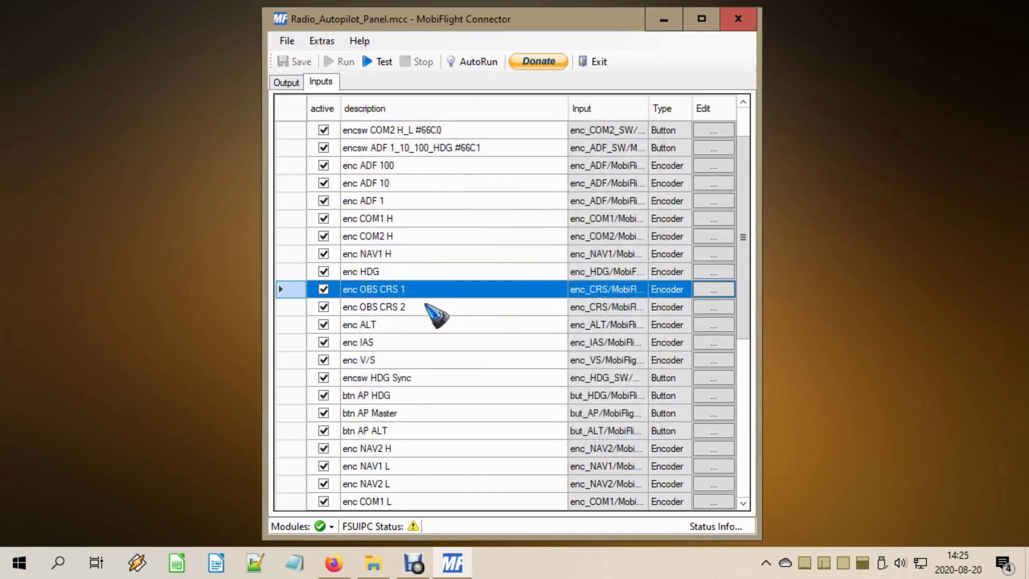
- Review the left-turn action in the enc OBS CRS 2 input configuration and close it without saving
click(426, 307)
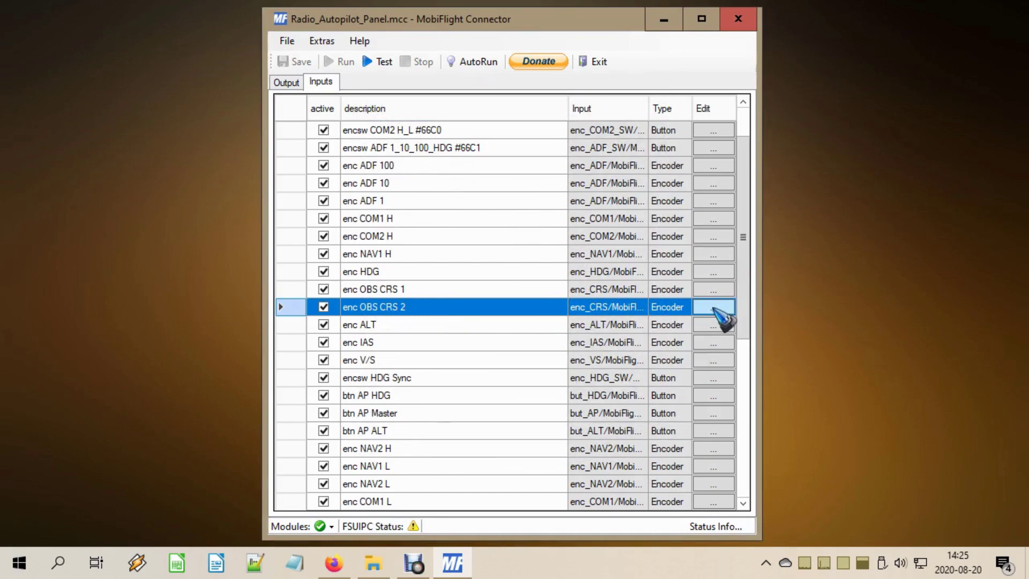
click(714, 309)
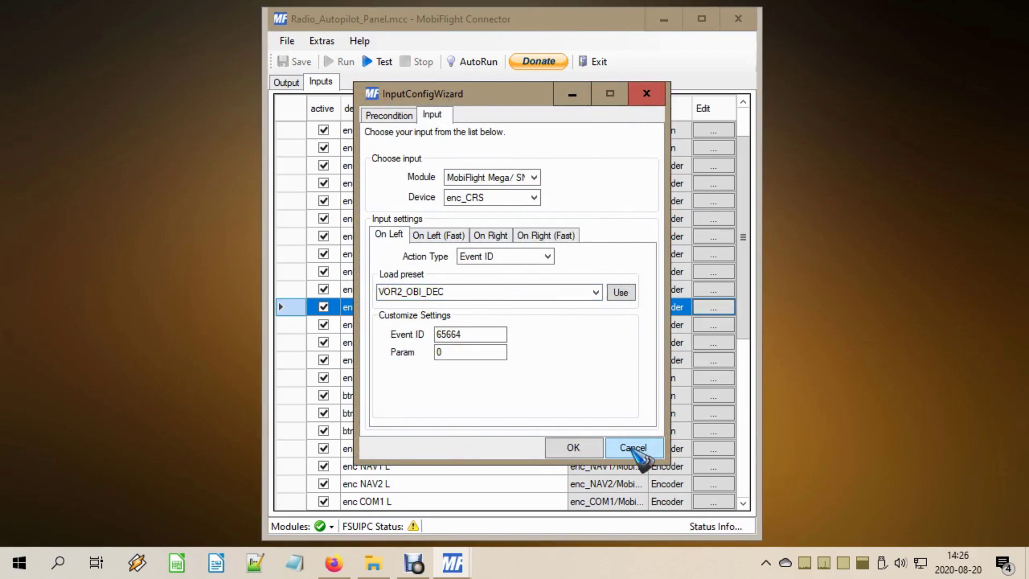
click(633, 448)
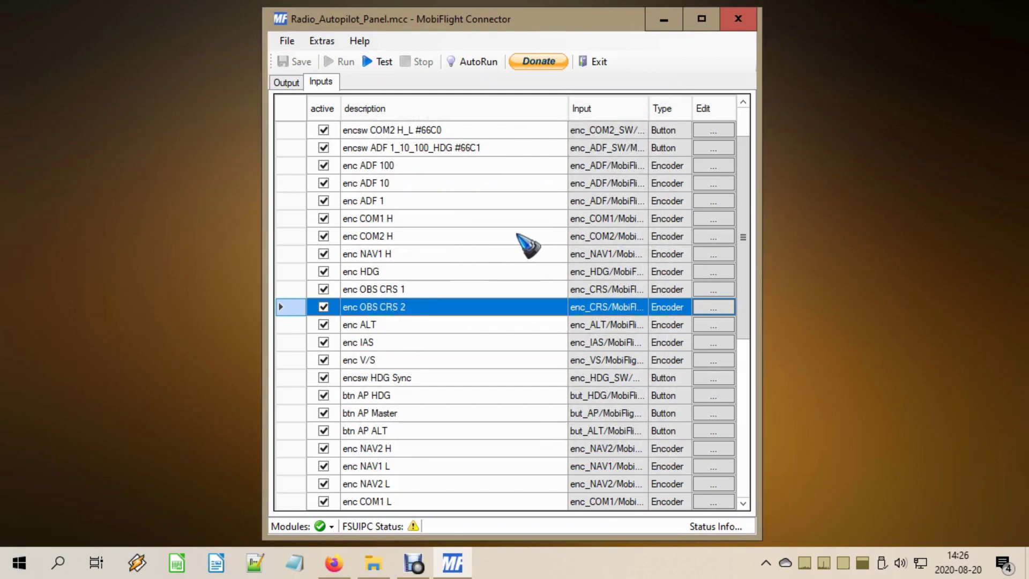
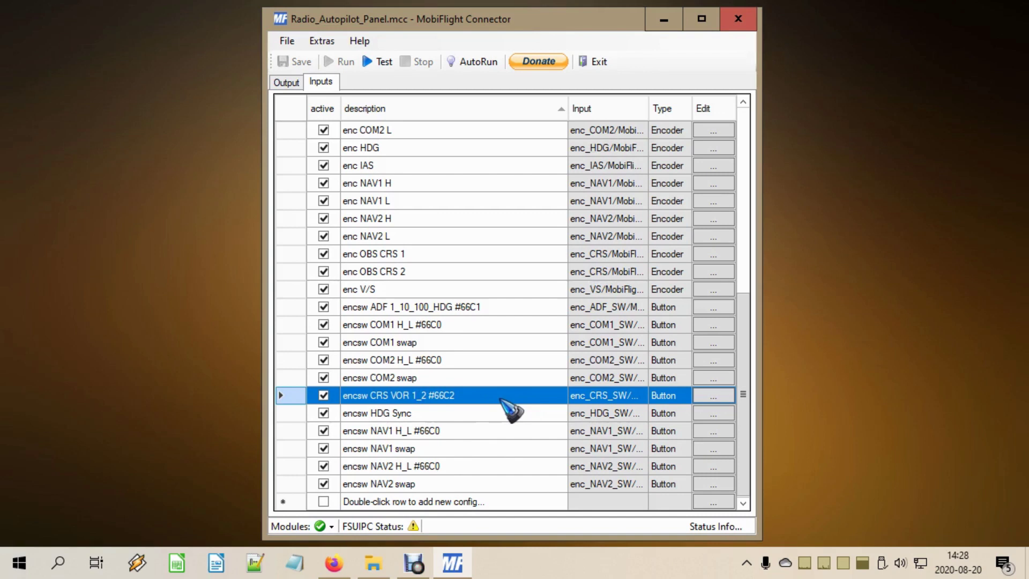
- Review the on-press action, offset and set-value expression of encsw CRS VOR 1_2 #66C2, keeping FSUIPC Offset, and close without saving
click(711, 399)
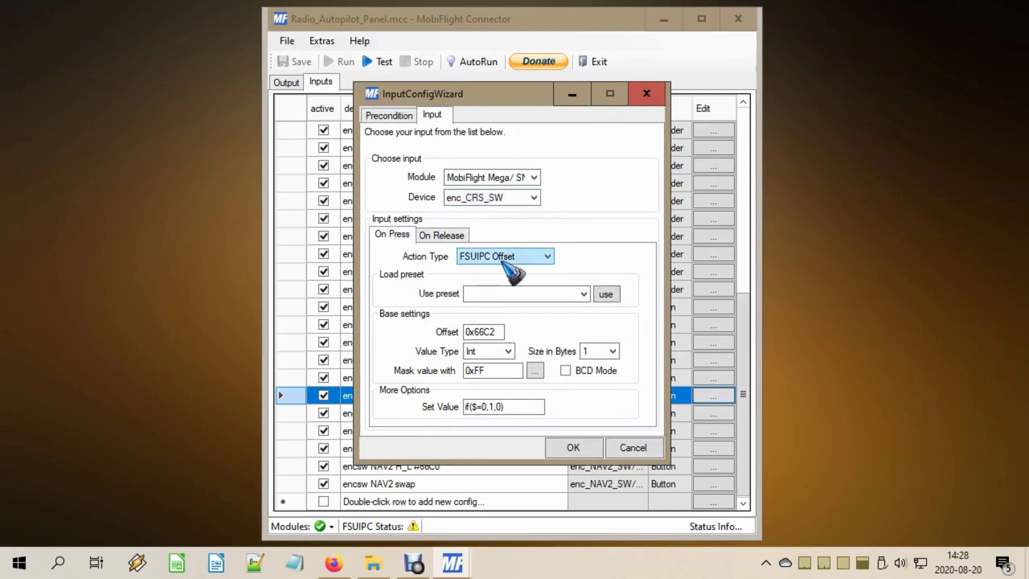
click(531, 256)
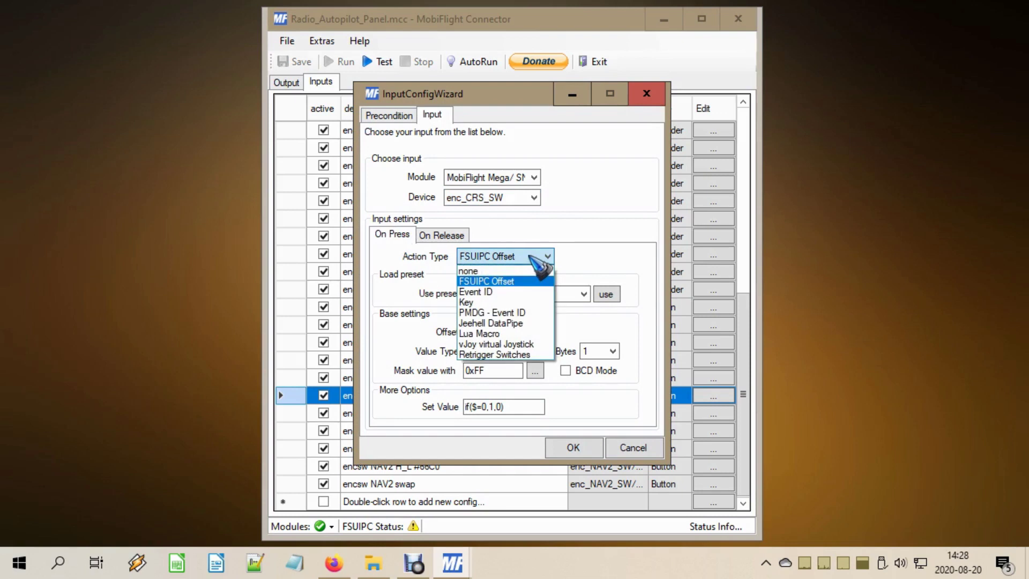
click(532, 282)
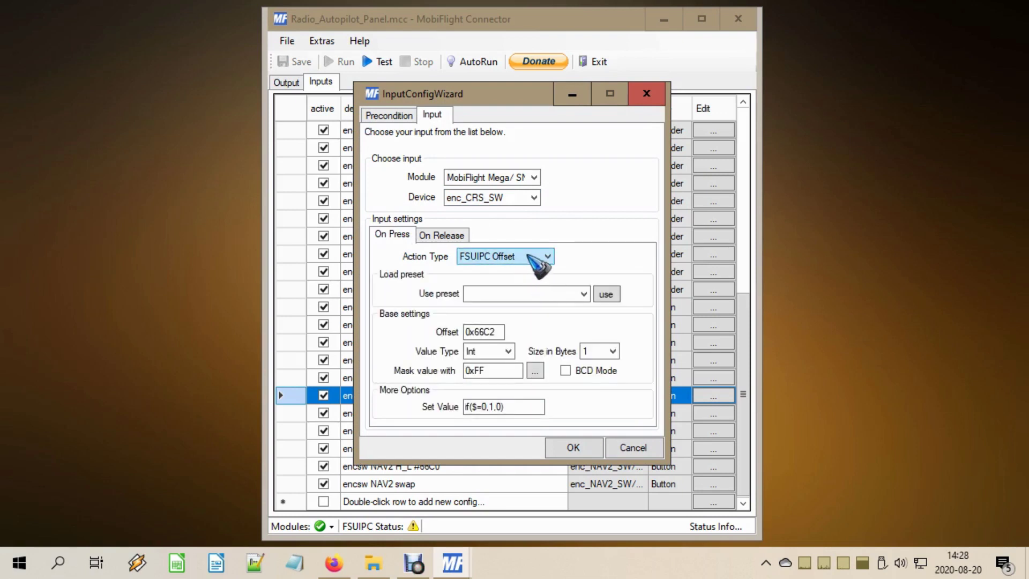
click(497, 332)
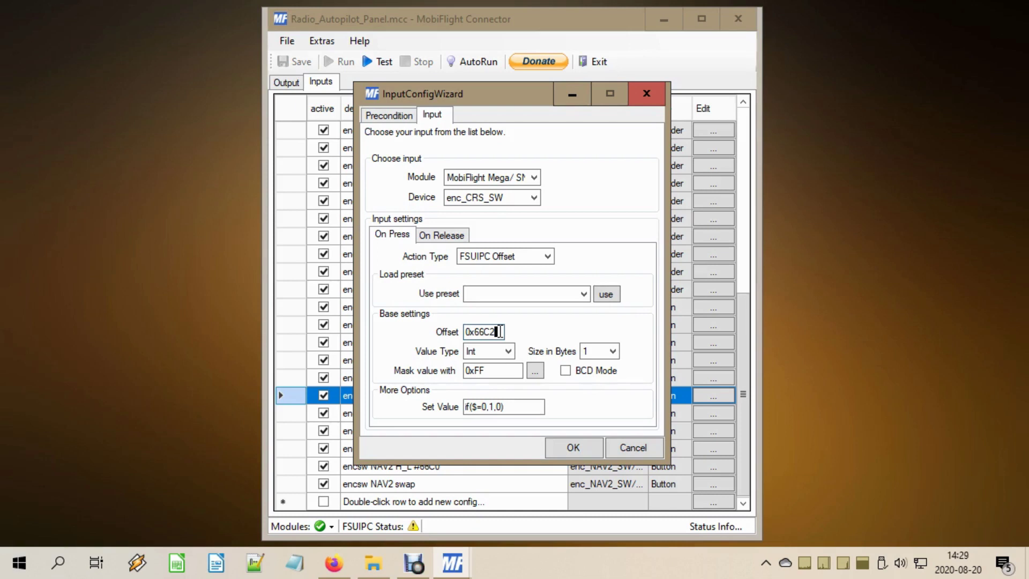
click(519, 403)
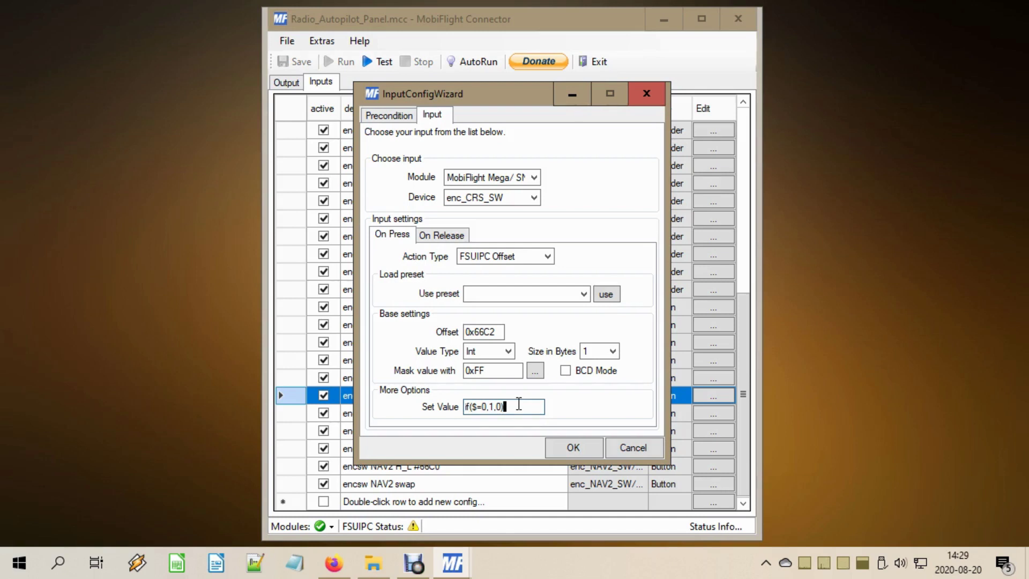
click(644, 448)
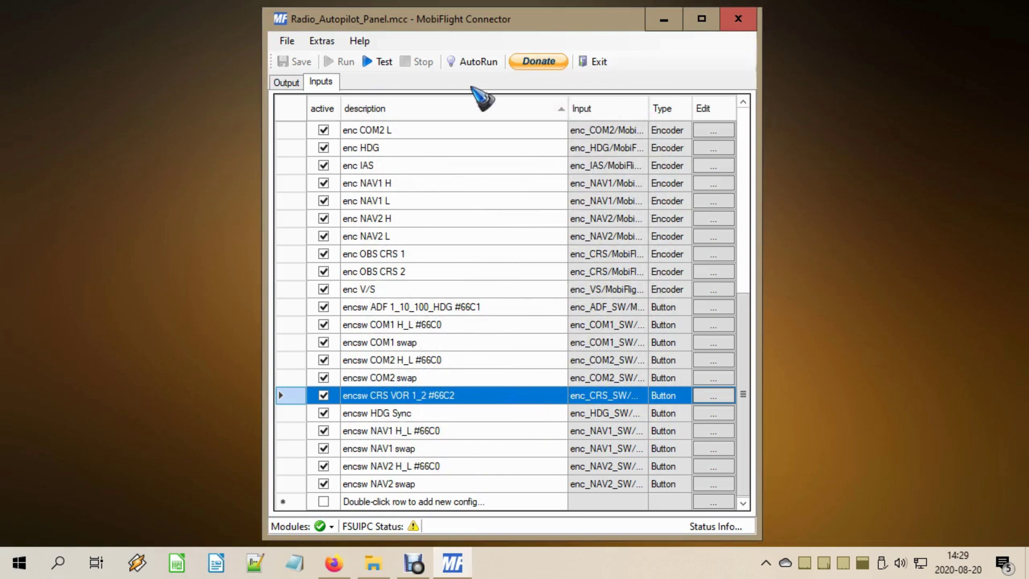
- Review the FSUIPC base settings of the mem toggle OBS CRS 1/2 output configuration and close it without saving
click(287, 82)
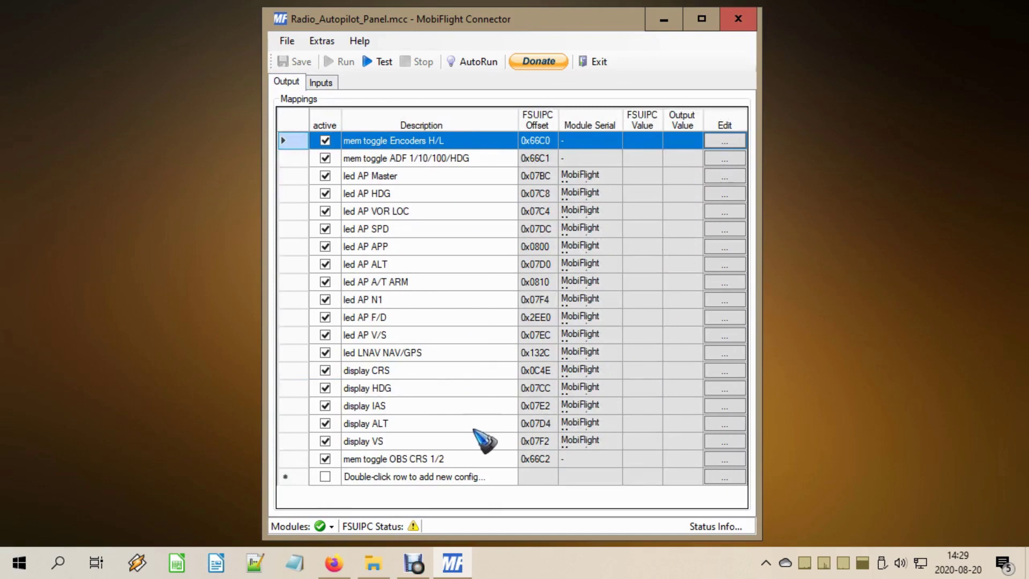
double_click(481, 460)
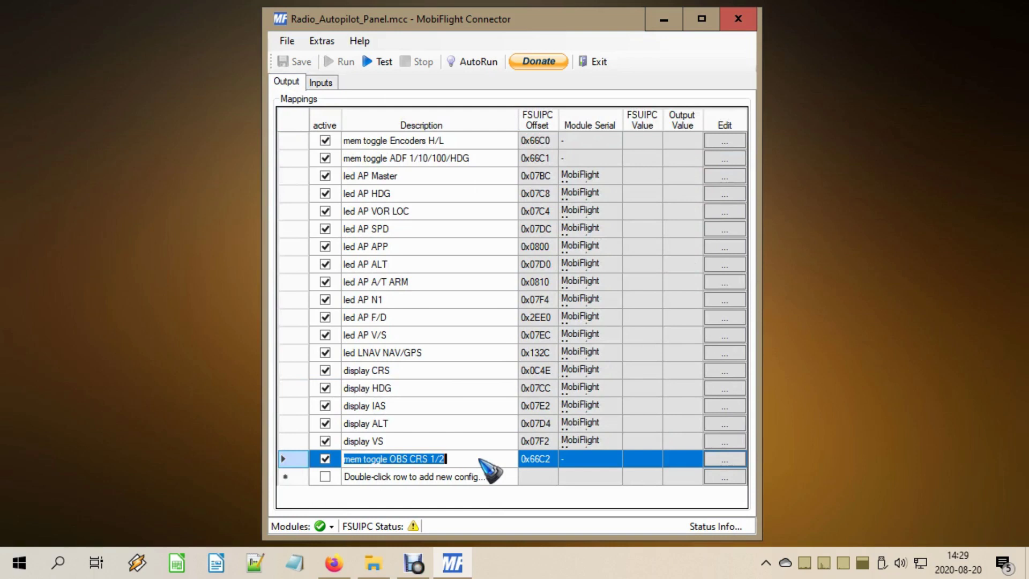
click(738, 459)
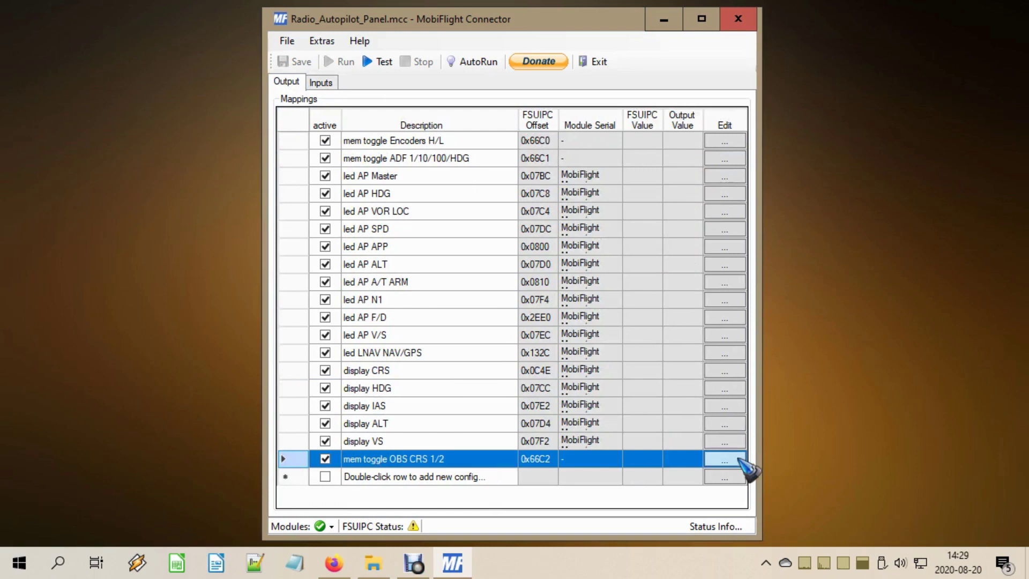
click(739, 459)
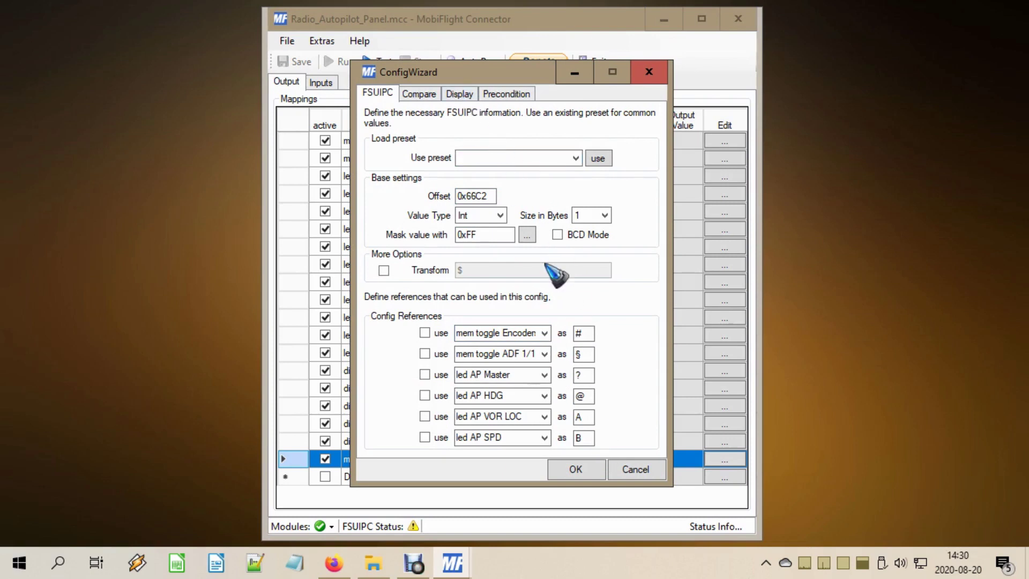
click(636, 470)
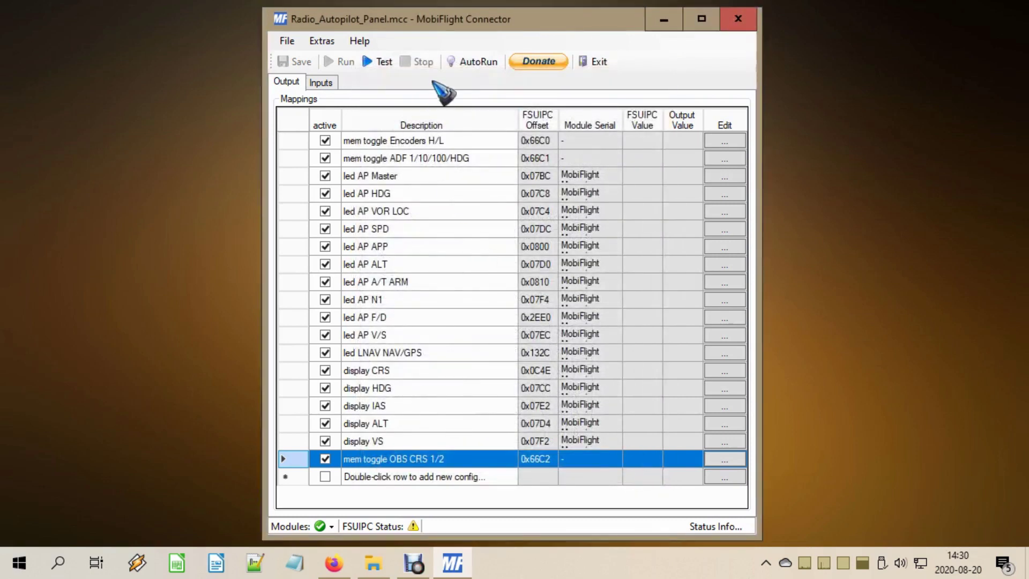
- Return to the input mappings, sort them by description, and open the enc OBS CRS 1 configuration
click(328, 84)
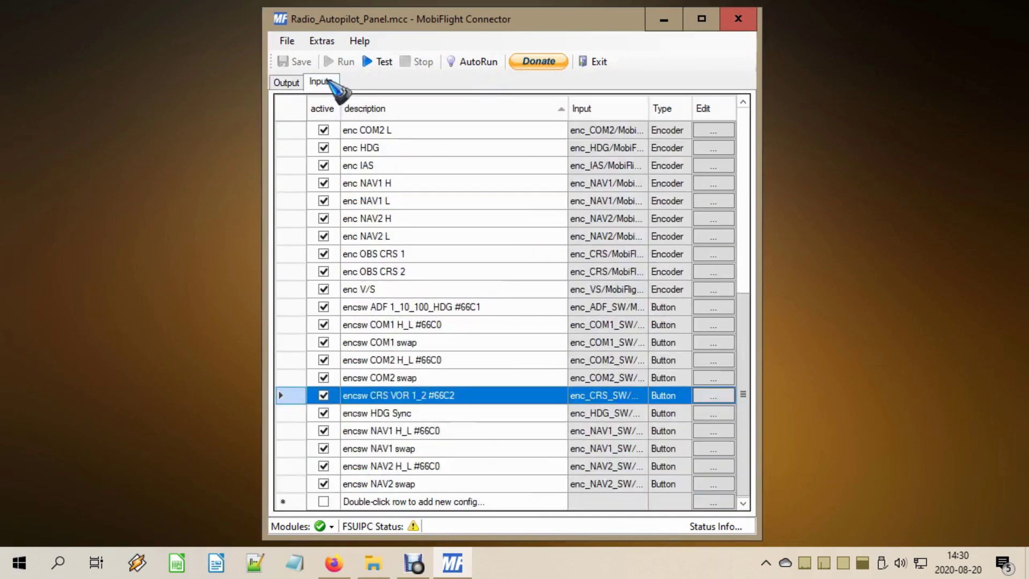
click(397, 109)
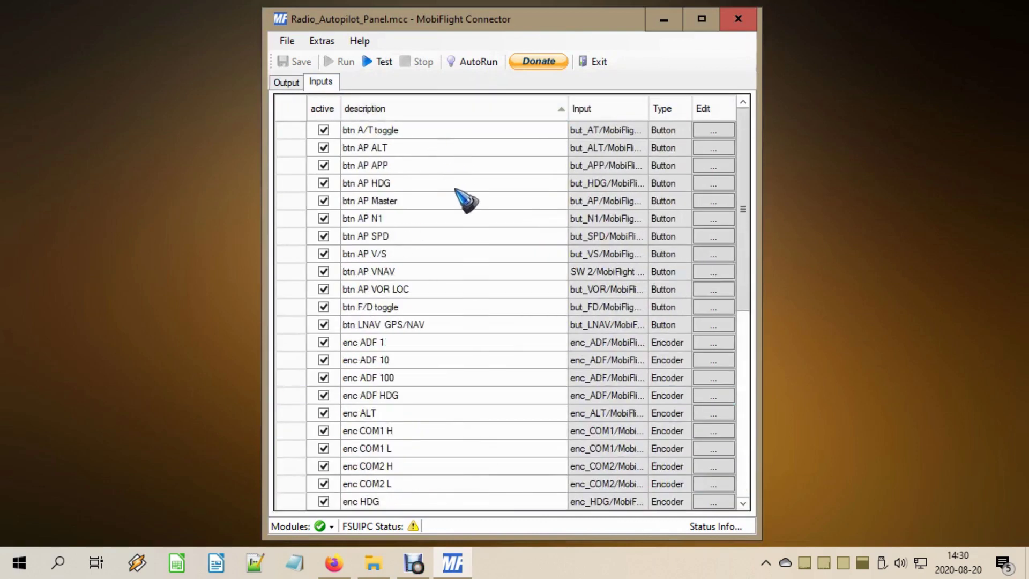
scroll(464, 202, down, 2)
scroll(464, 202, up, 1)
scroll(465, 202, down, 1)
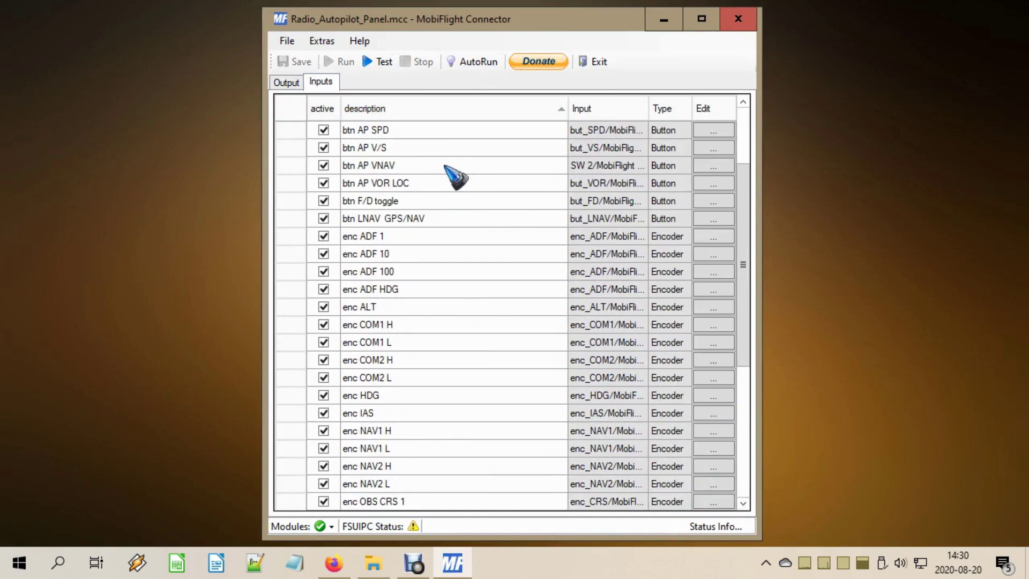
scroll(471, 329, down, 1)
click(464, 448)
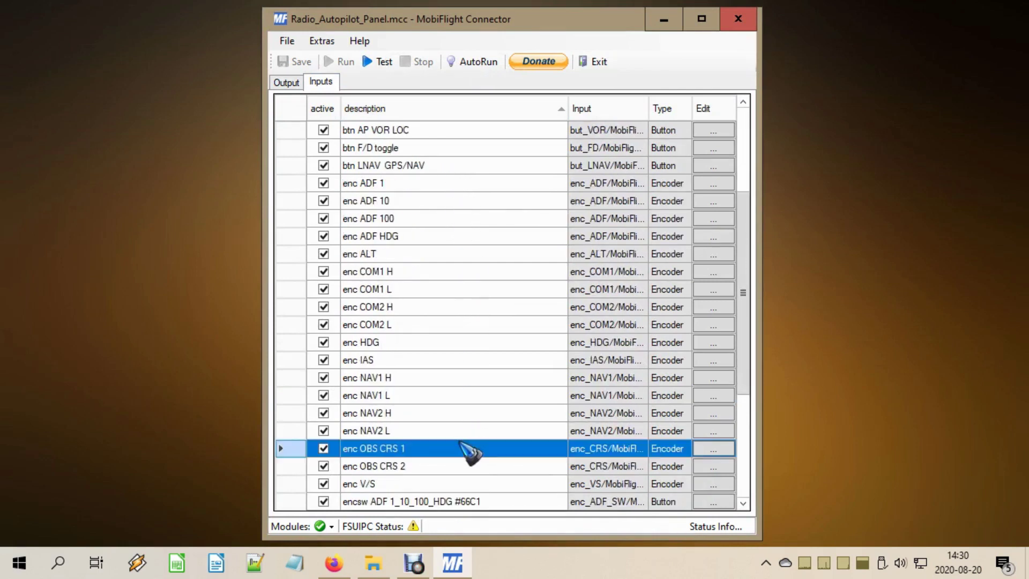
click(713, 448)
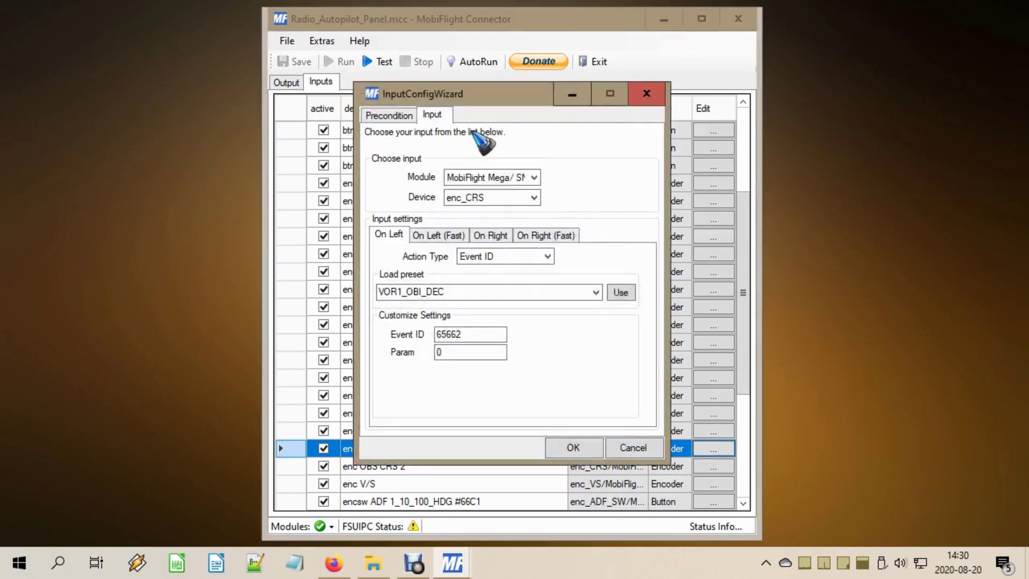
- Review the enc OBS CRS 1 precondition's type, referenced config item and comparison value, keeping mem toggle OBS CRS 1/2, and close without saving
click(388, 115)
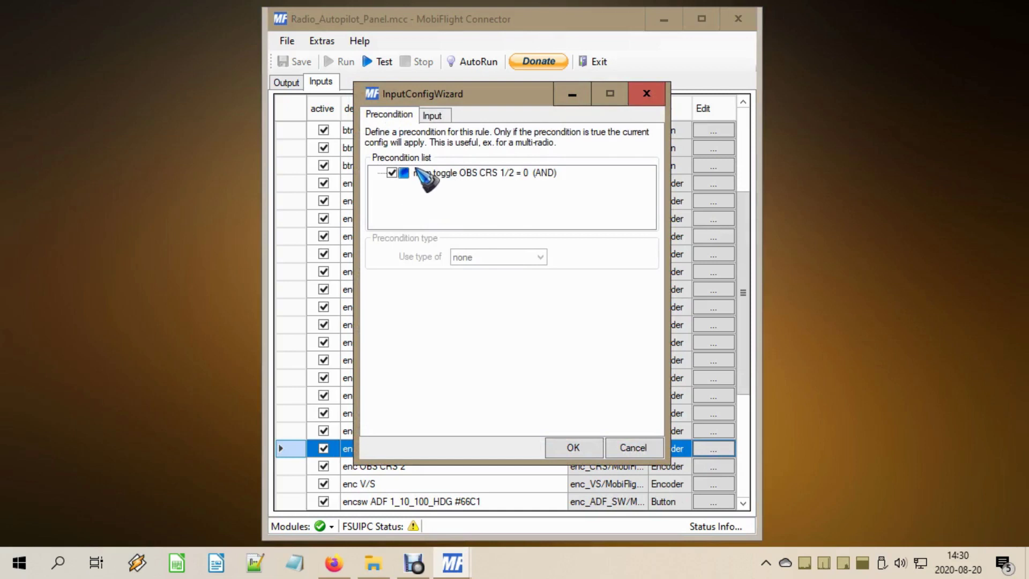
click(437, 175)
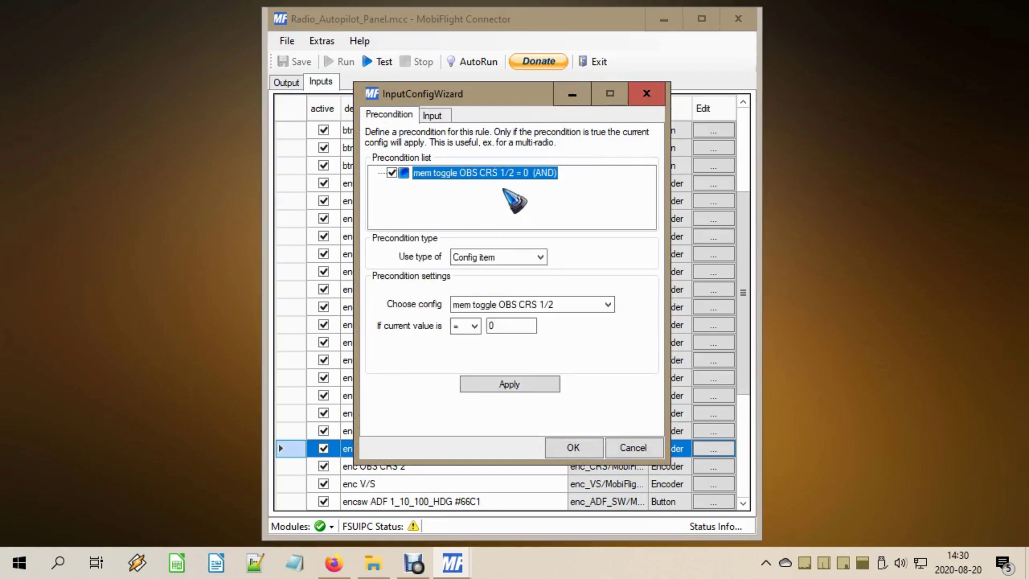
click(526, 260)
click(528, 279)
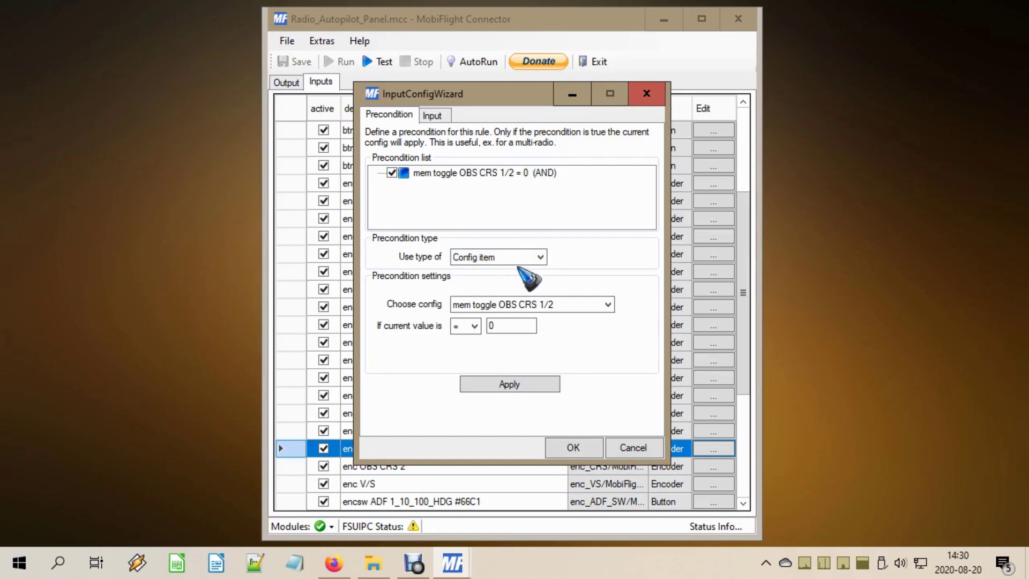
click(569, 306)
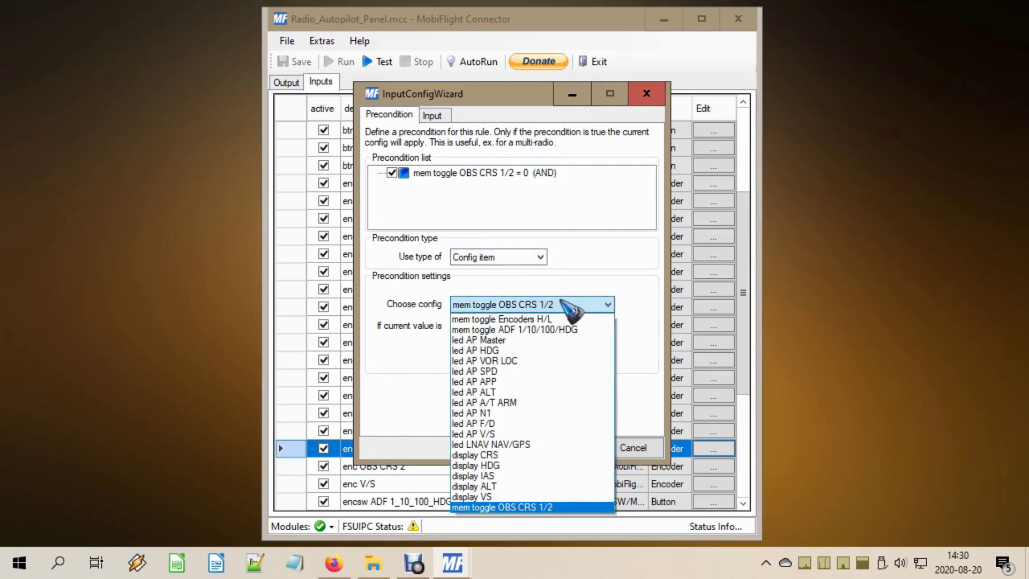
click(577, 509)
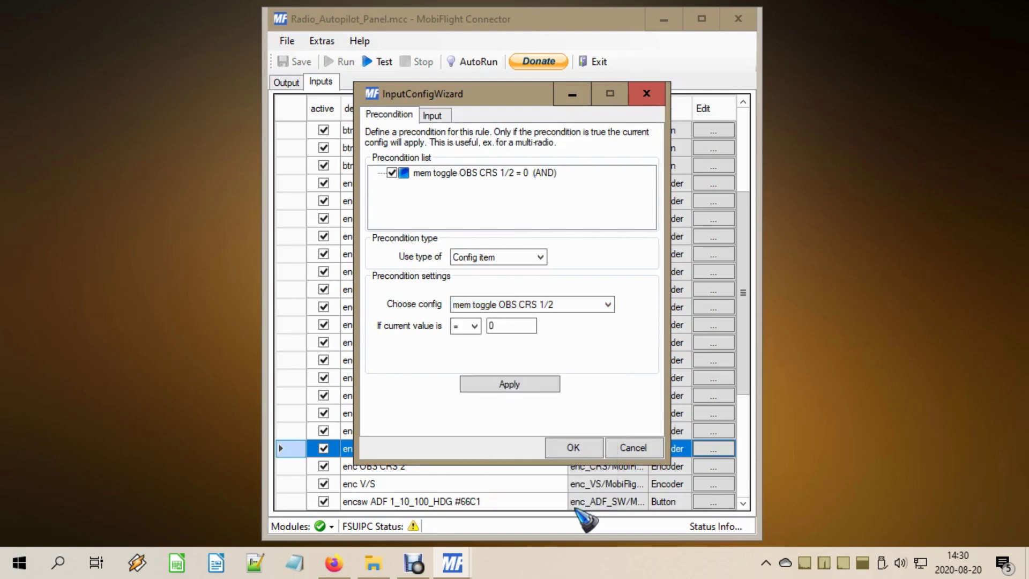
click(519, 326)
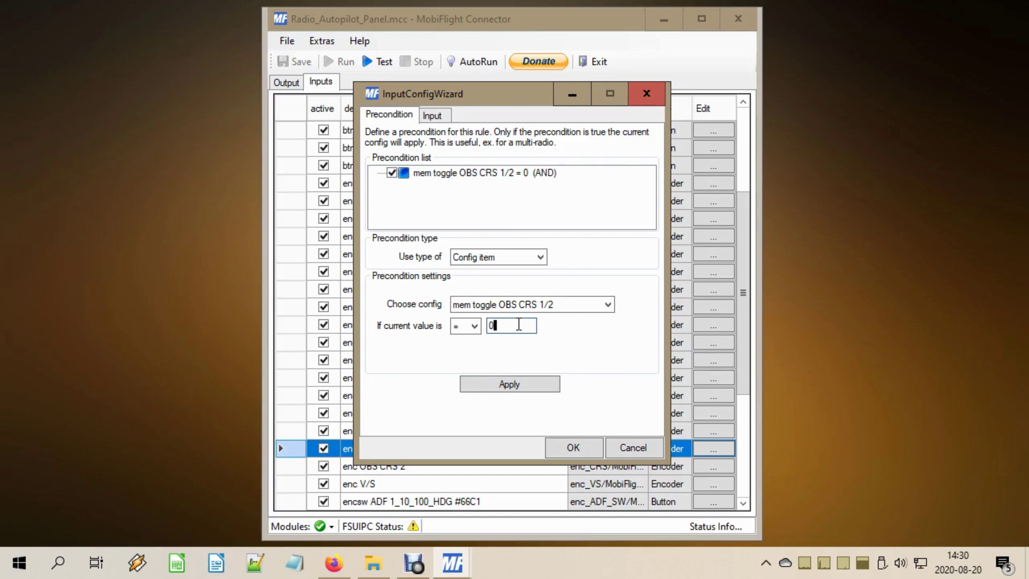
click(634, 449)
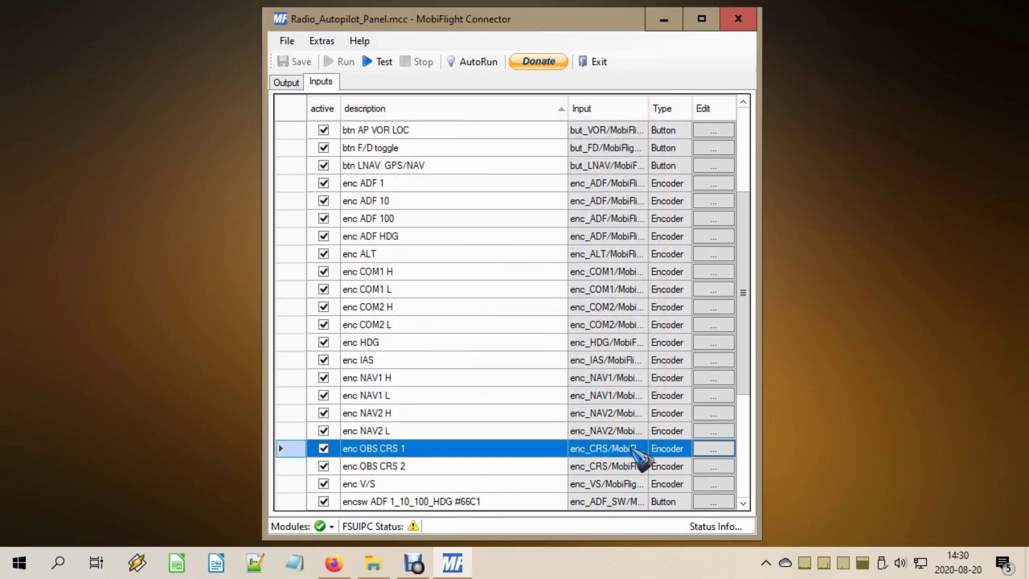
- Review the enc OBS CRS 2 precondition's config item and comparison value, and close the configuration without saving
click(449, 465)
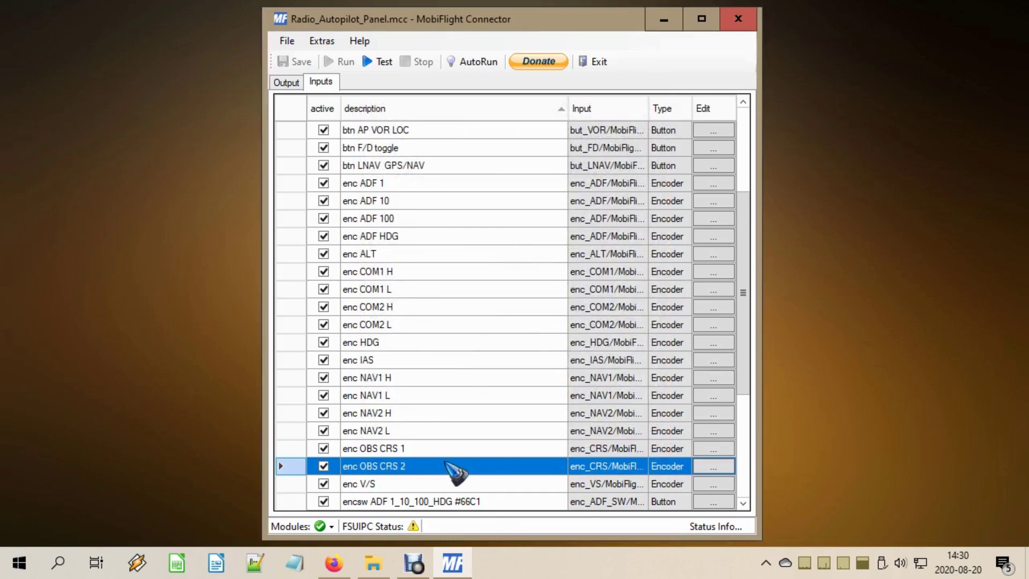
click(727, 464)
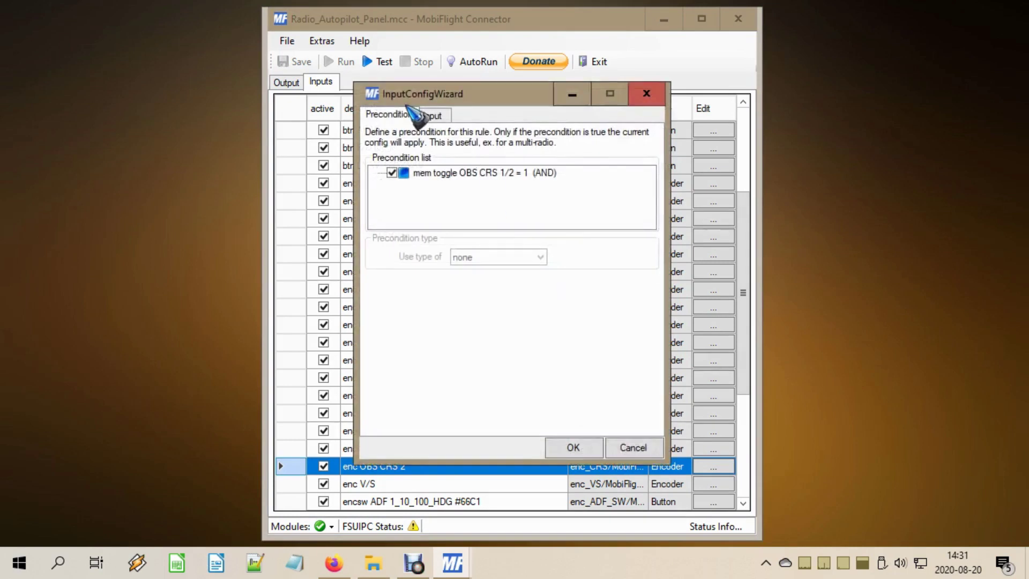
click(443, 174)
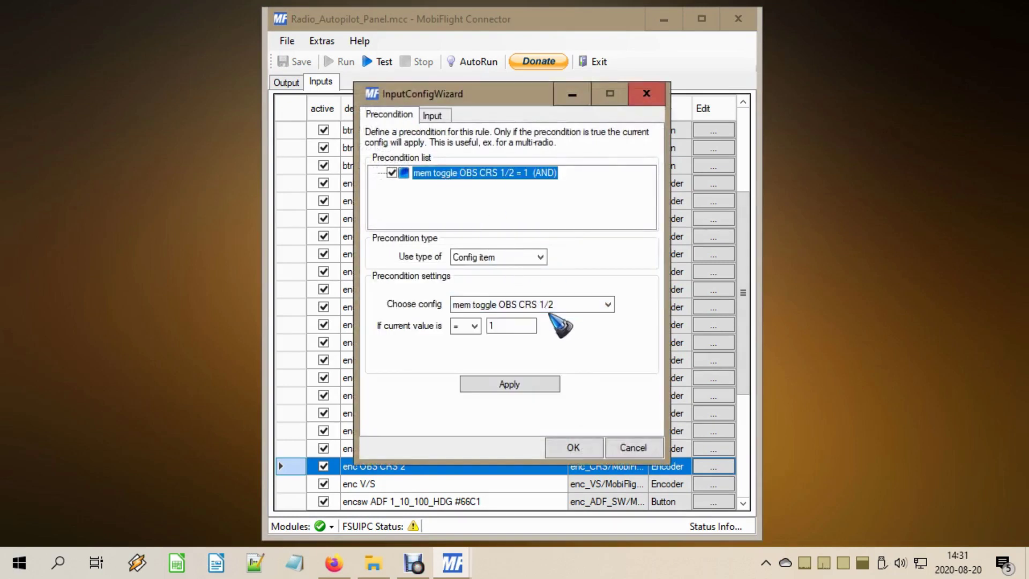
click(519, 327)
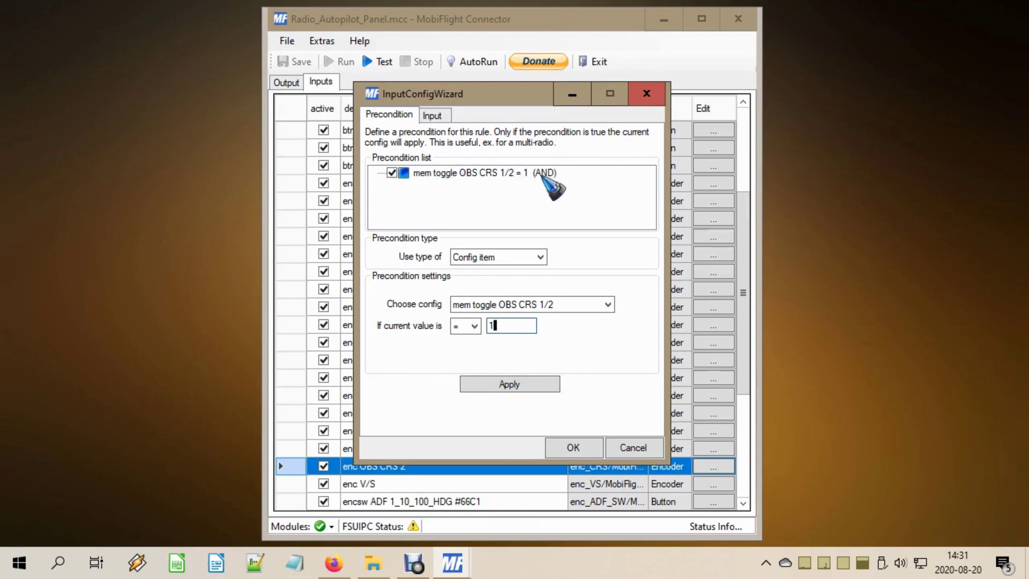
click(643, 447)
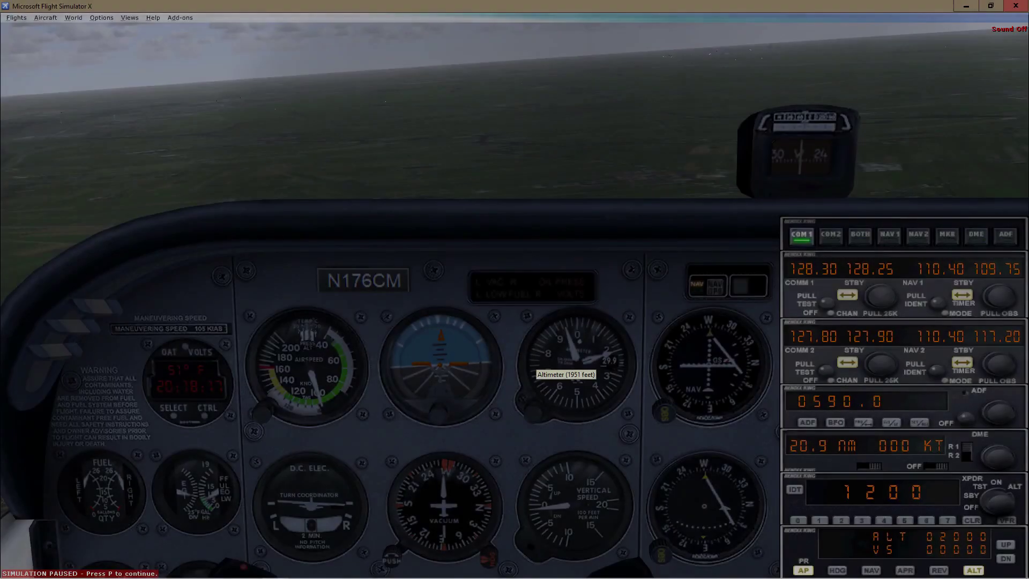
- Resume the paused flight in Flight Simulator X and switch to the FSTramp map
key(p)
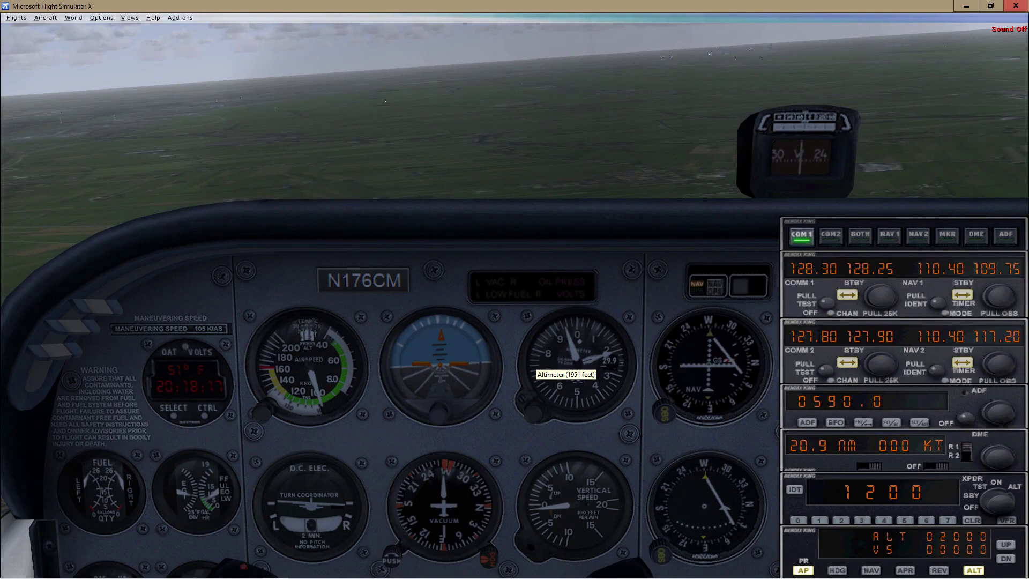
key(p)
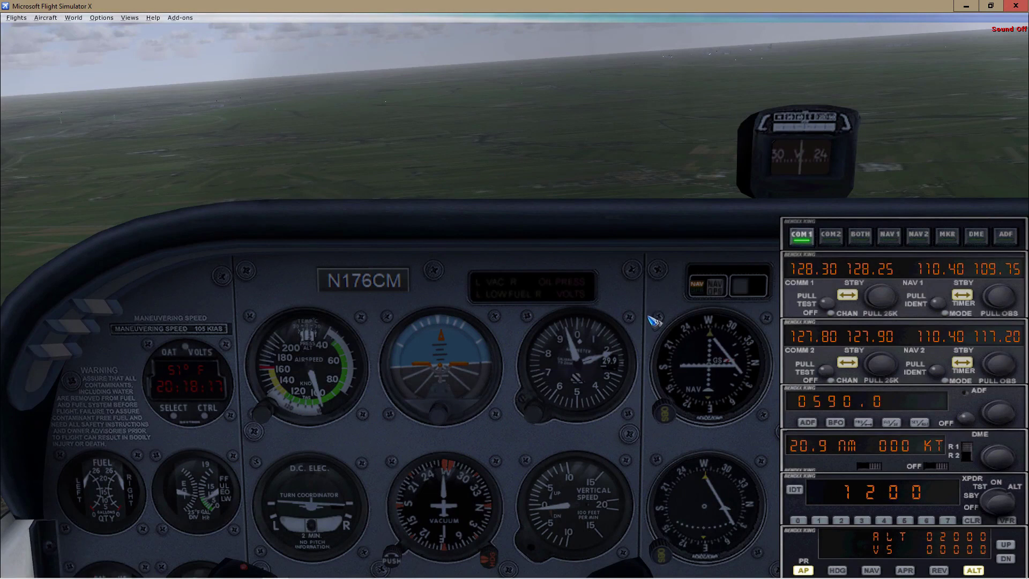
key(alt+Tab)
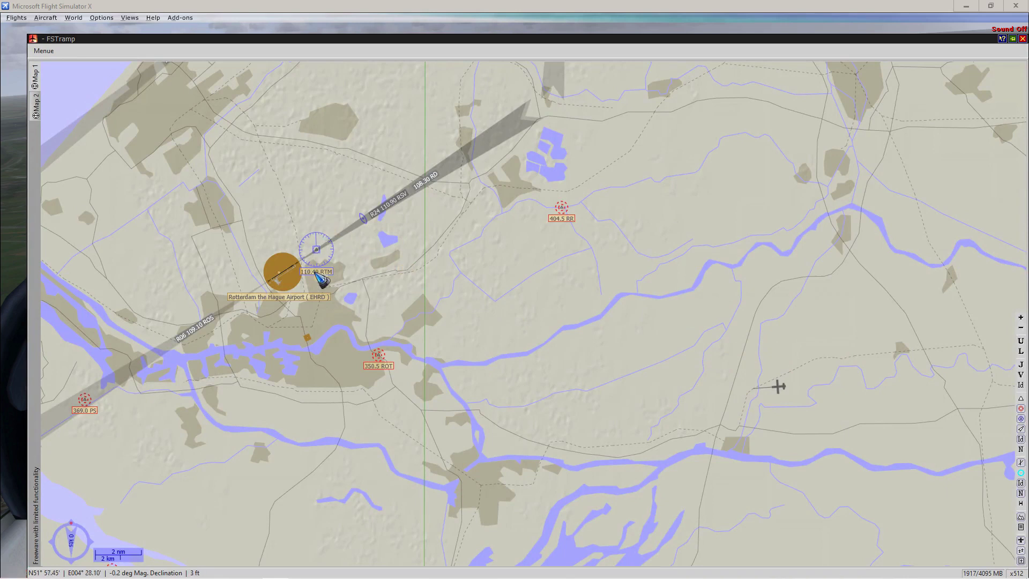
- Check the Rotterdam VOR/DME station's details on the FSTramp map, and close the map to return to the cockpit
mouse_move(318, 251)
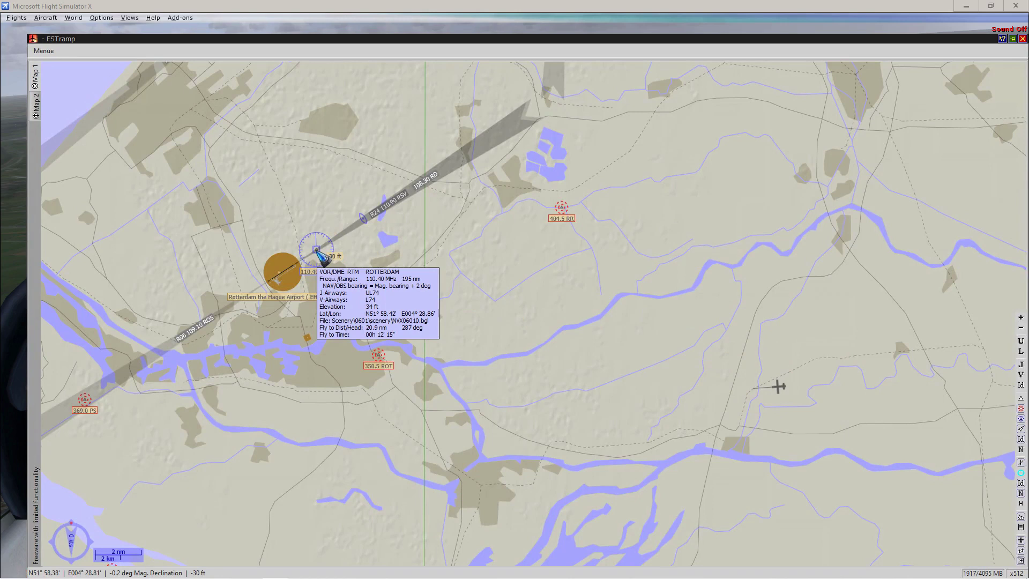
key(Escape)
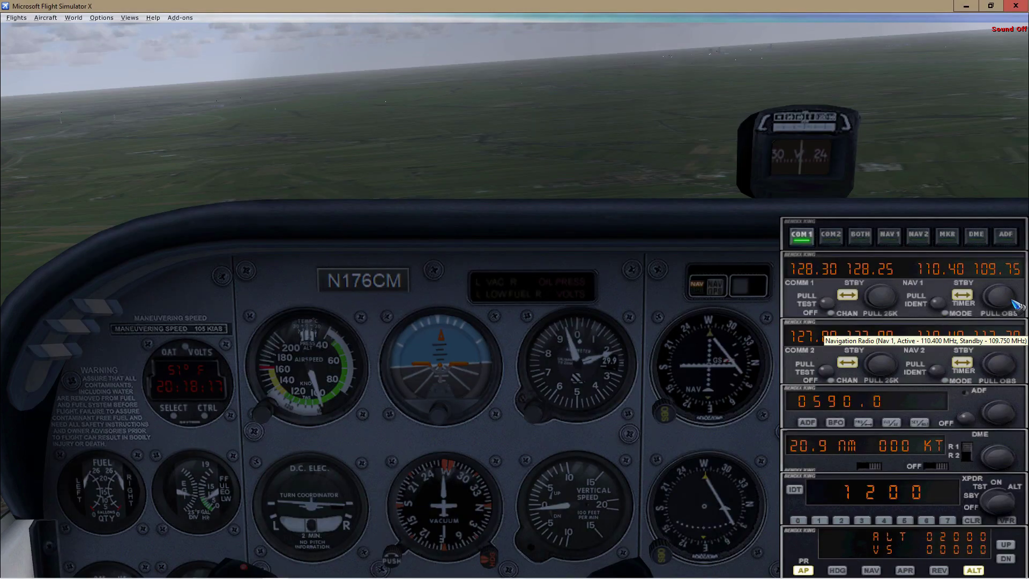
key(p)
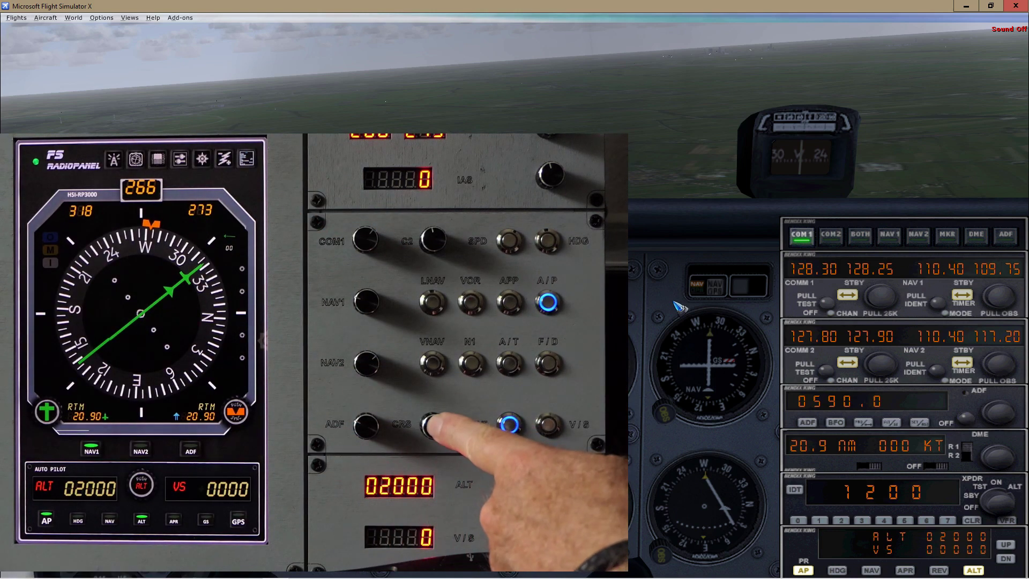
key(p)
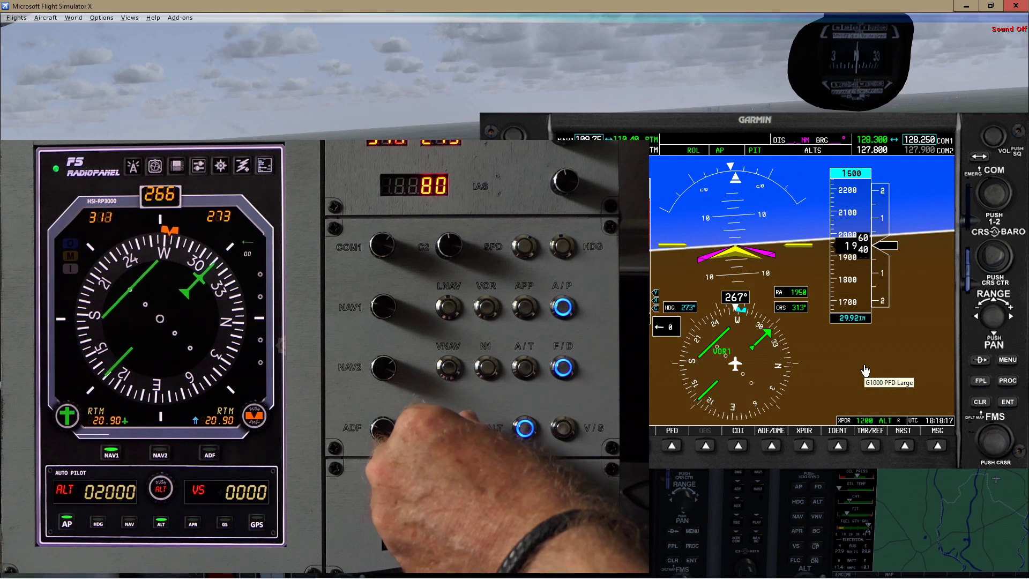
key(p)
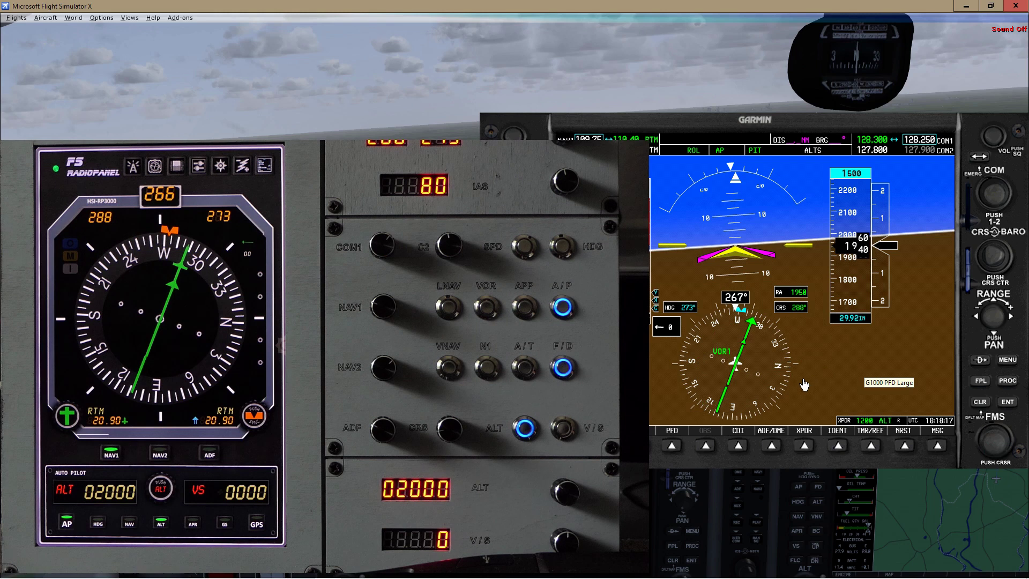
key(p)
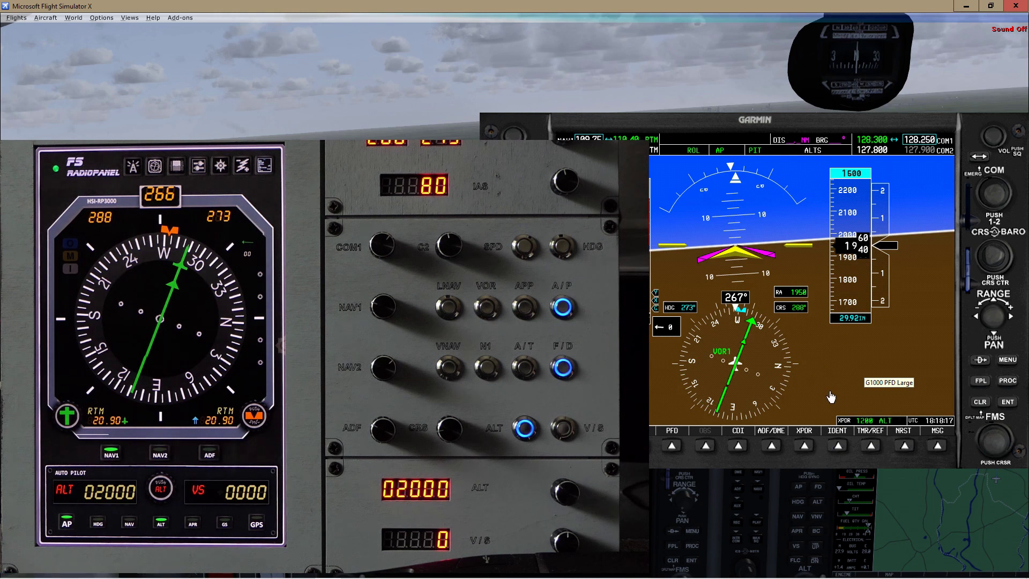